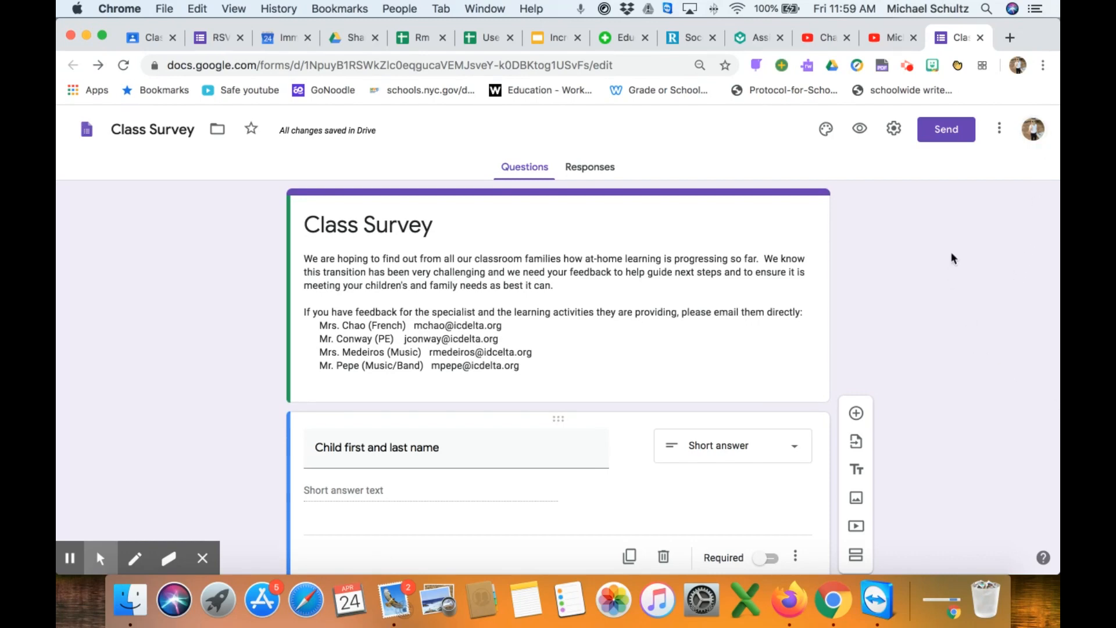
- Start a copy of the Class Survey form and name it "Class Survey Rm. 5"
click(999, 131)
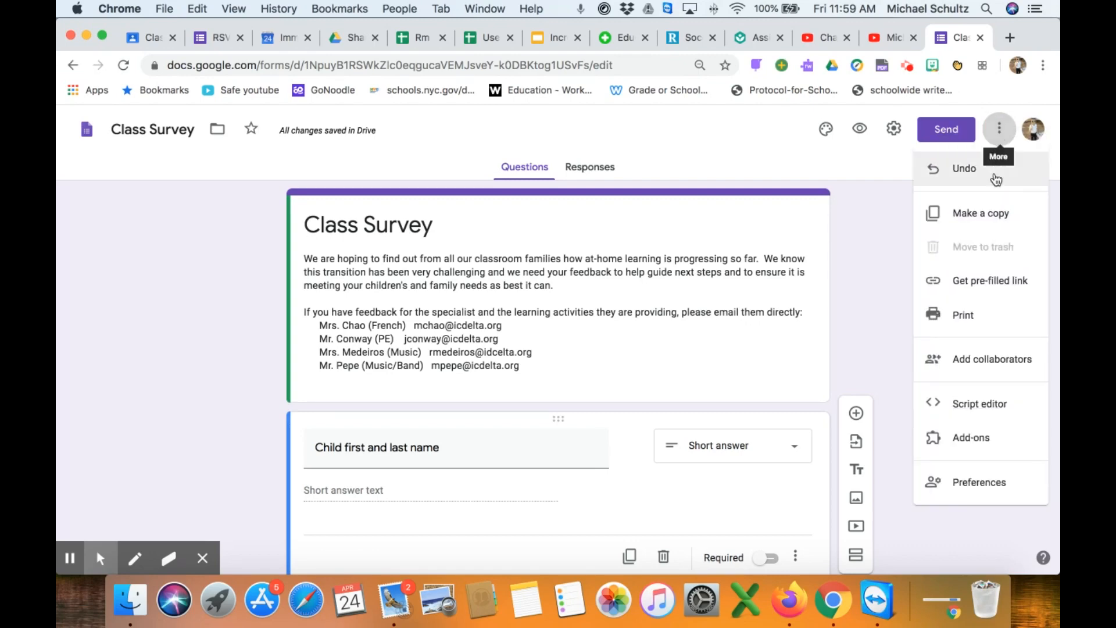
click(981, 215)
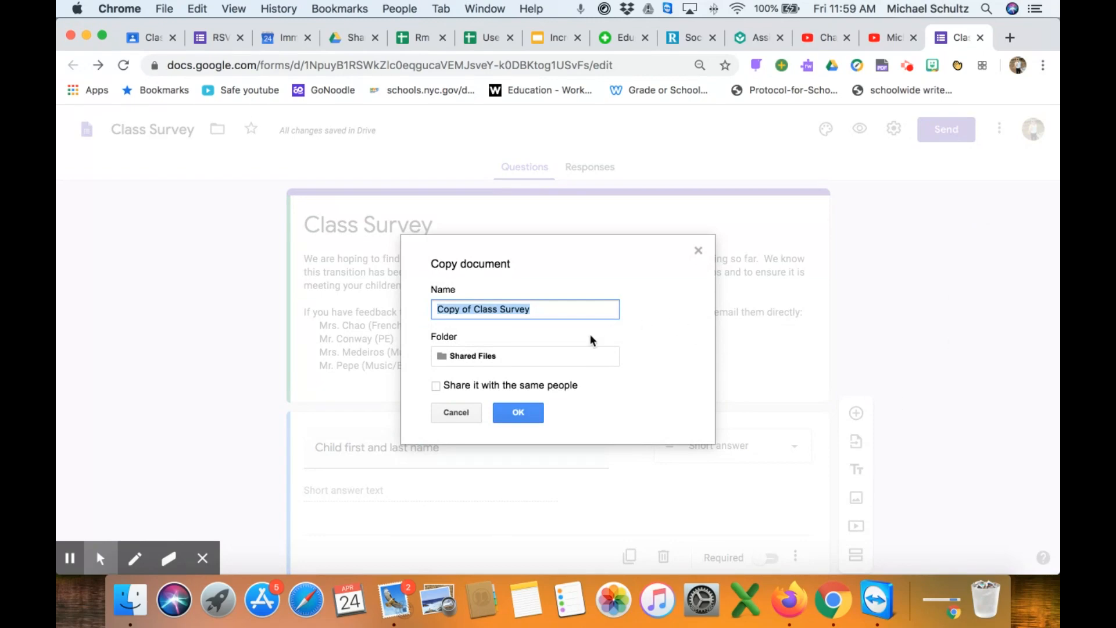
click(472, 308)
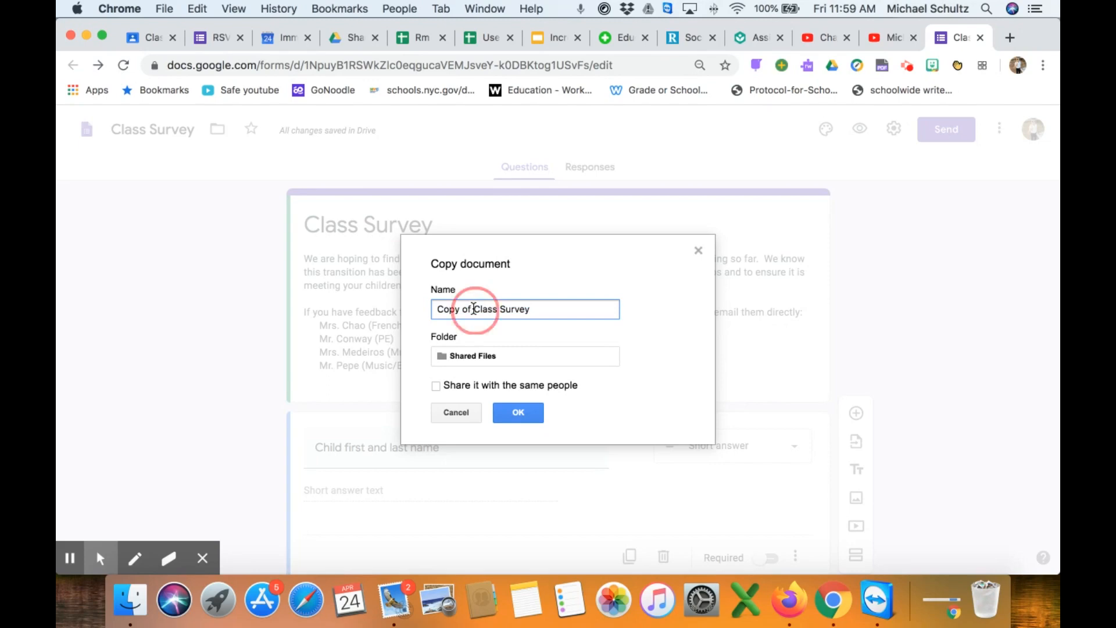
drag(473, 309, 441, 313)
key(BackSpace)
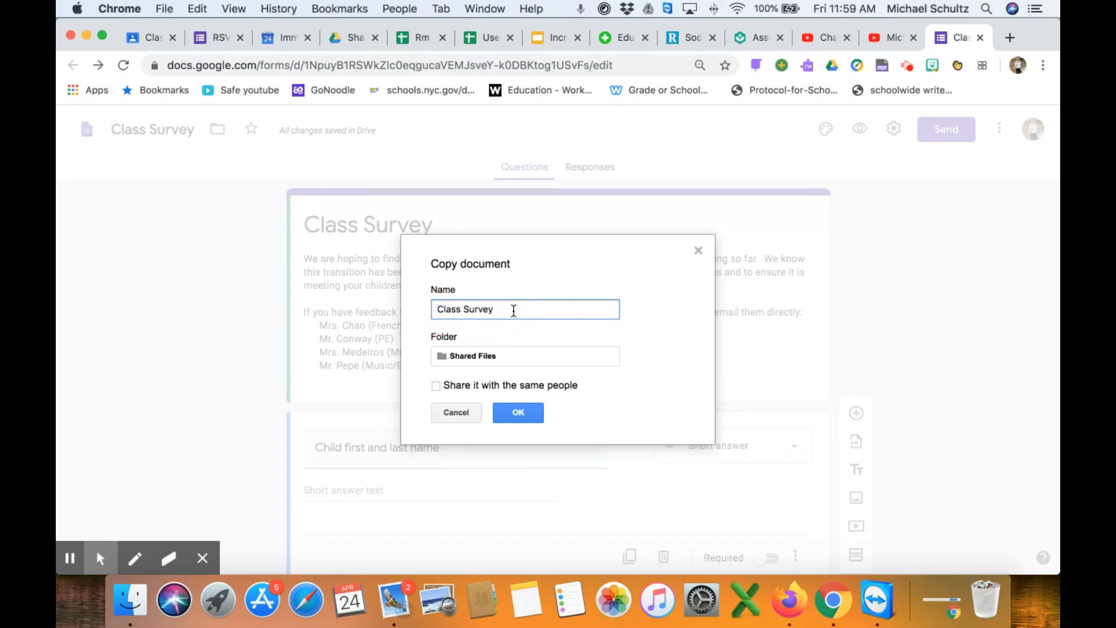
text(Rm. 5)
- Set the copy's destination to the Communication Logs folder in 2020 Remote learning and create the copy
click(470, 357)
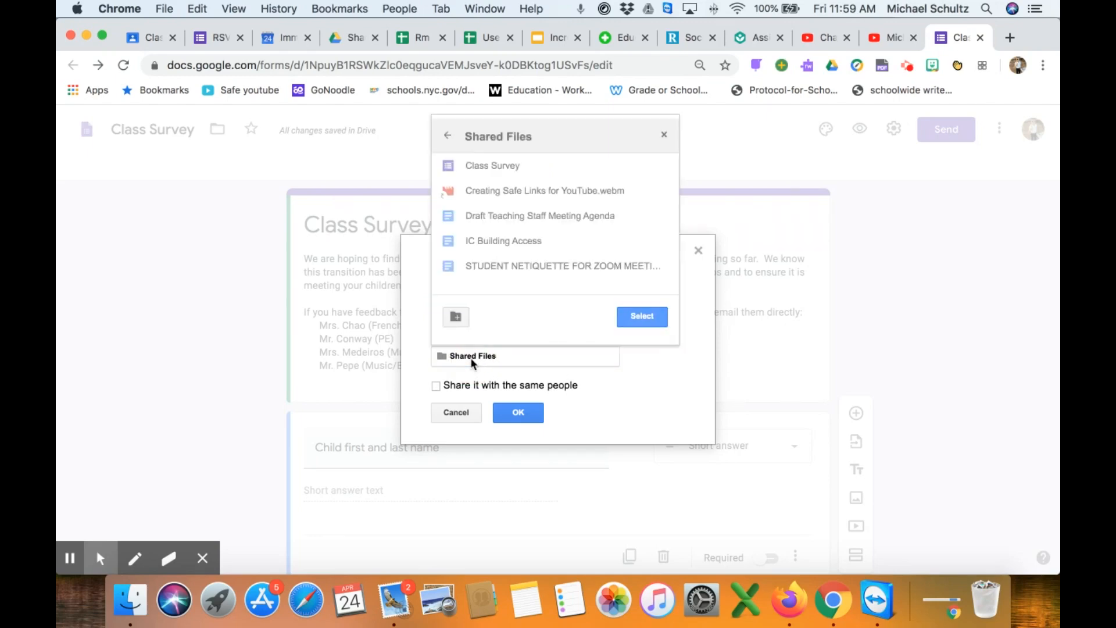
click(452, 143)
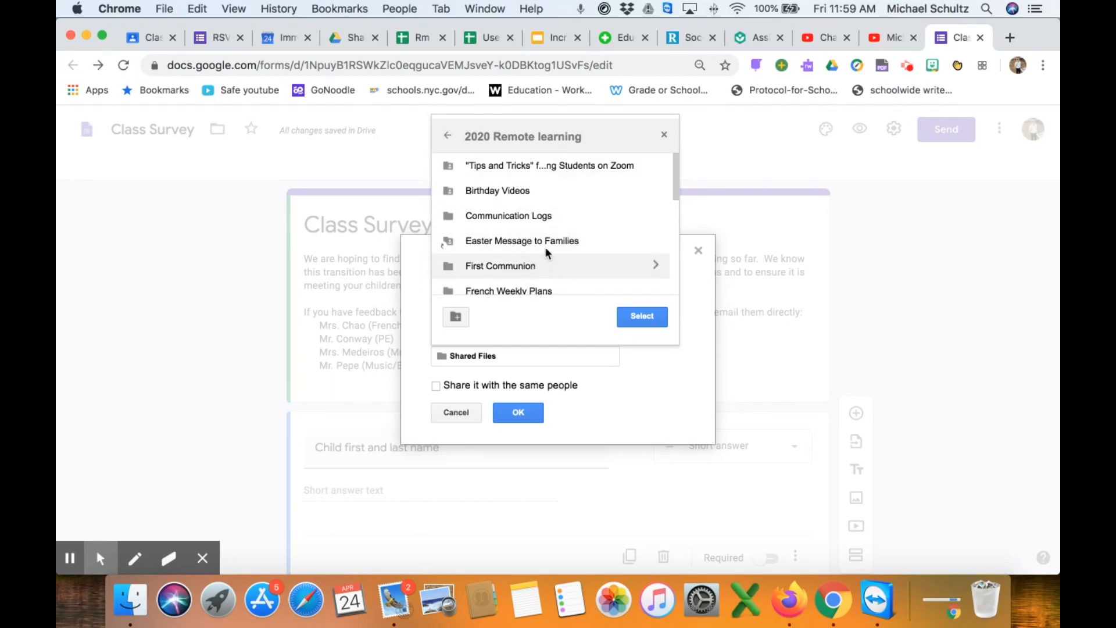
click(515, 216)
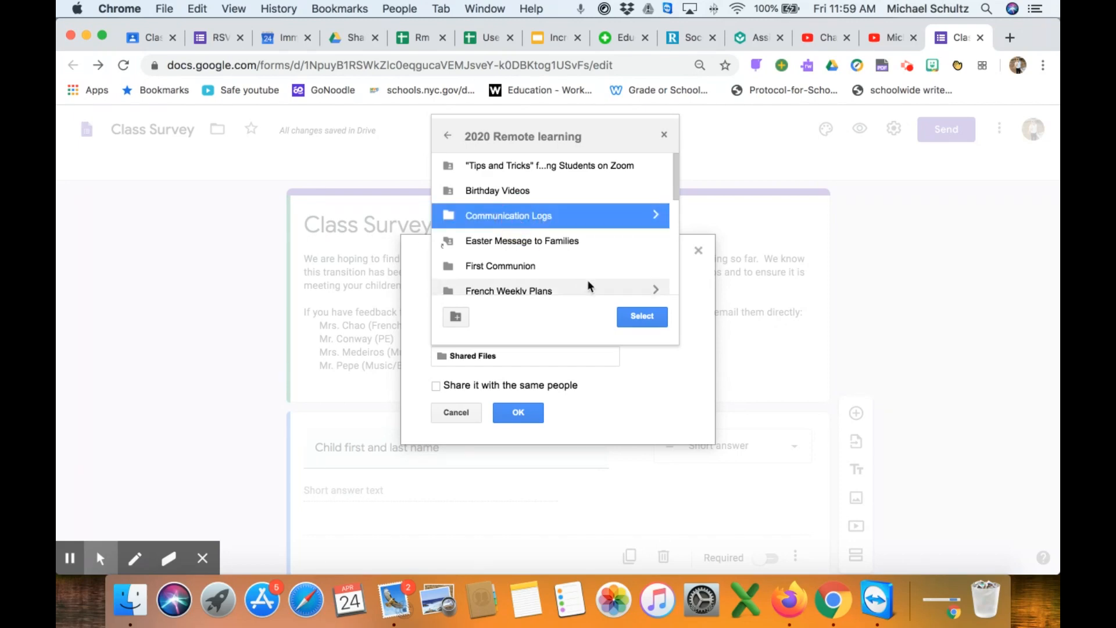
click(639, 321)
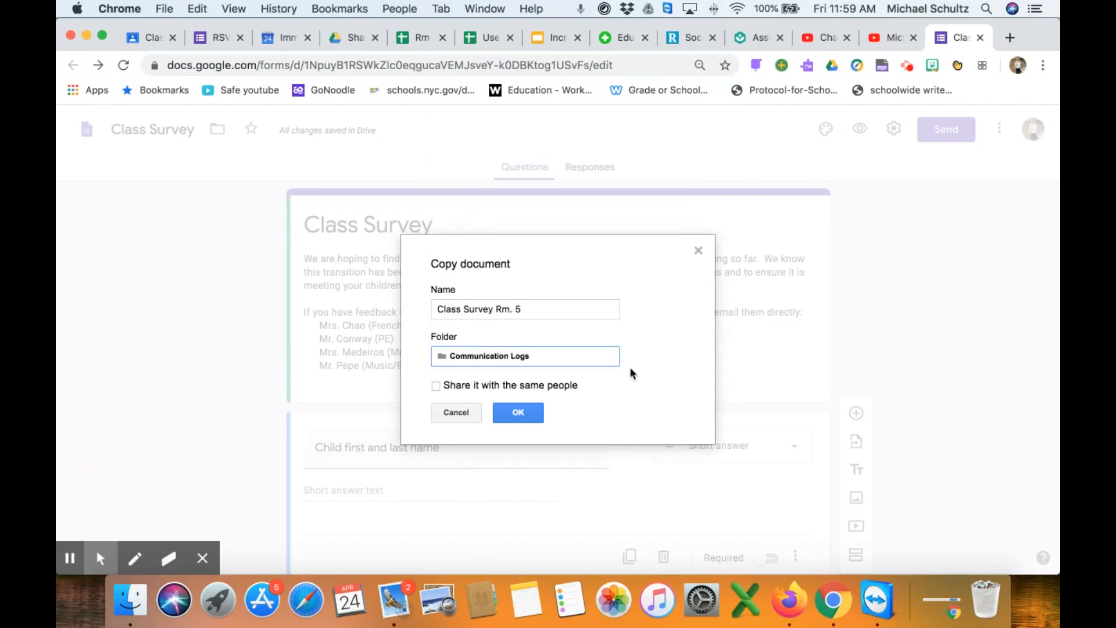
click(519, 413)
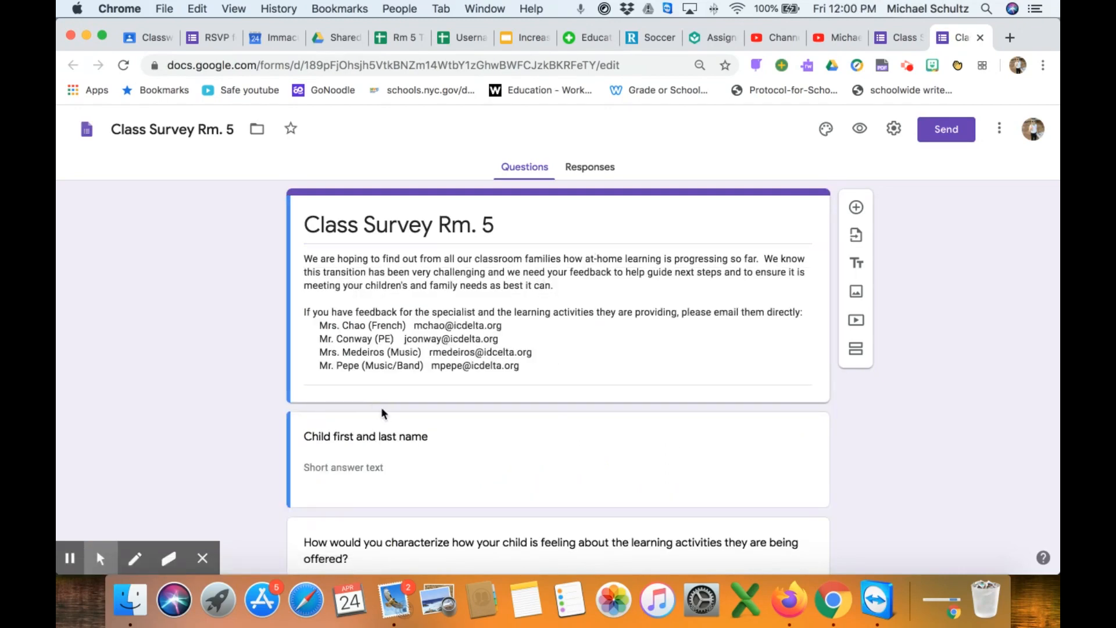
- Close the original Class Survey form and look over the questions in the Rm. 5 copy
click(888, 39)
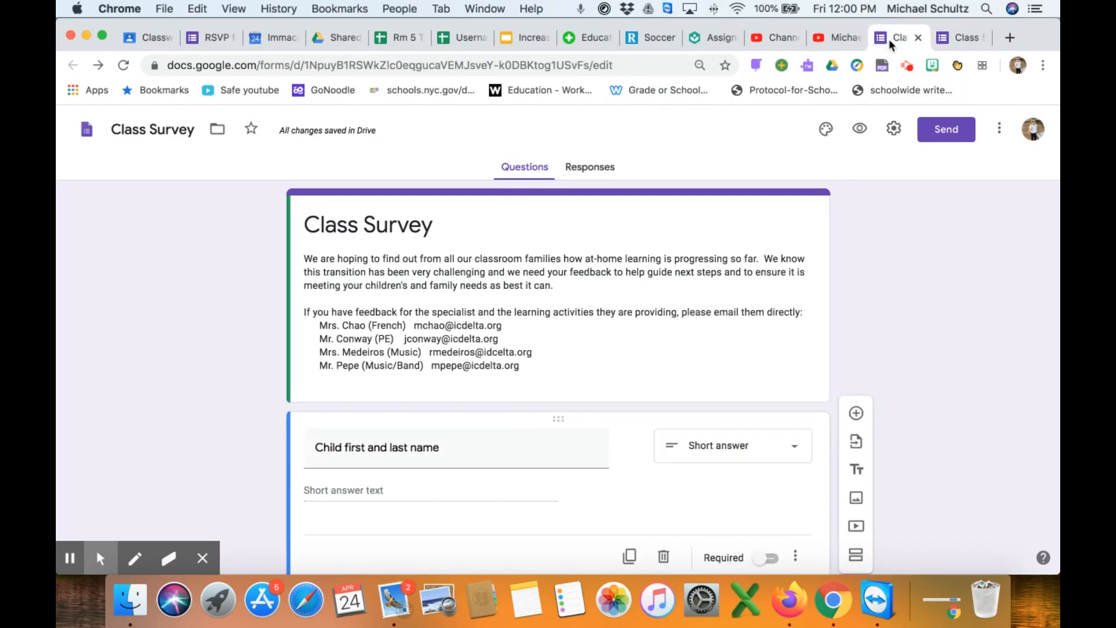
click(918, 38)
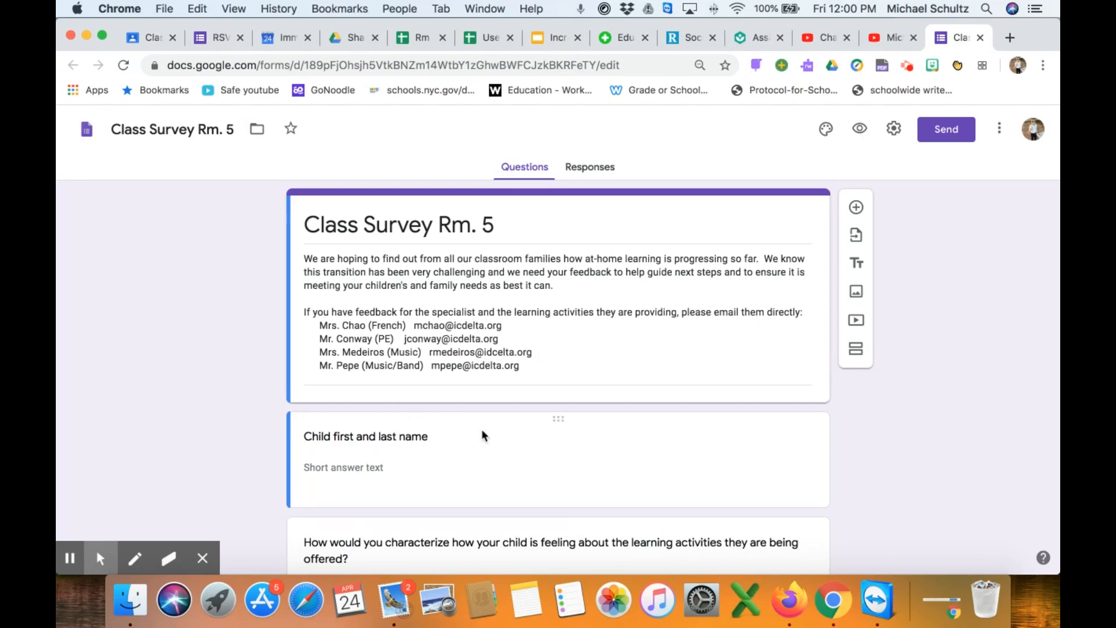
scroll(519, 481, down, 5)
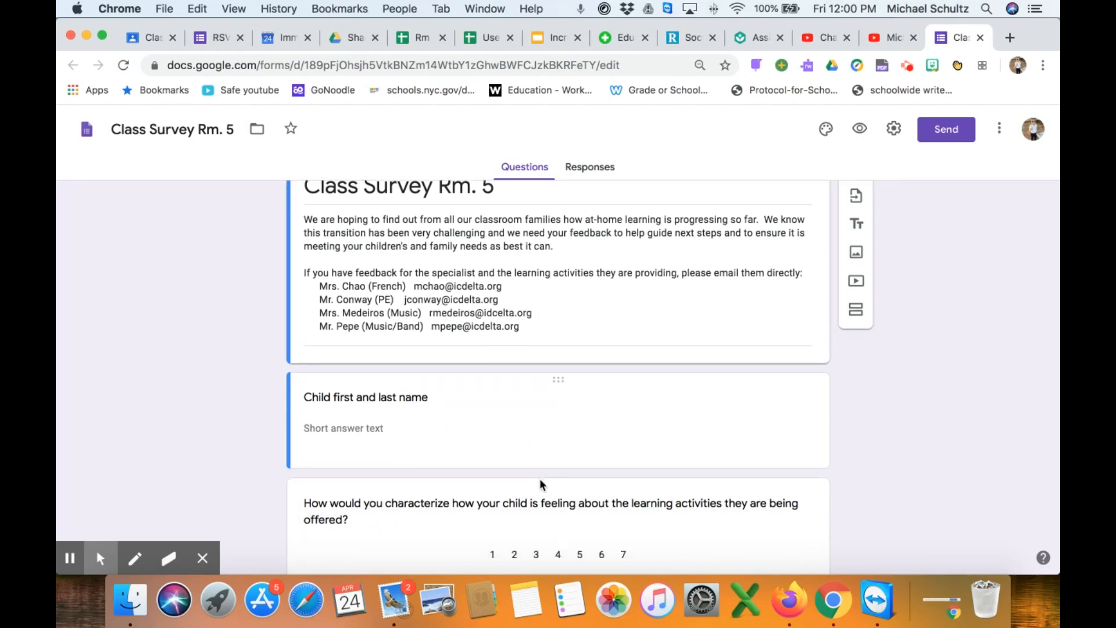
scroll(550, 487, down, 20)
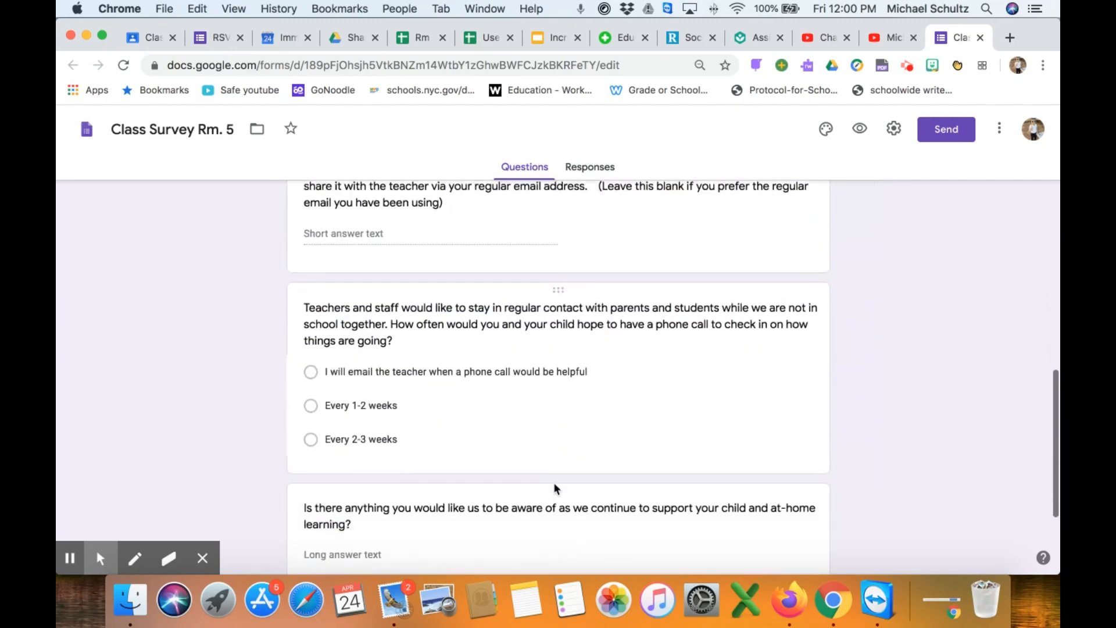
scroll(560, 428, up, 20)
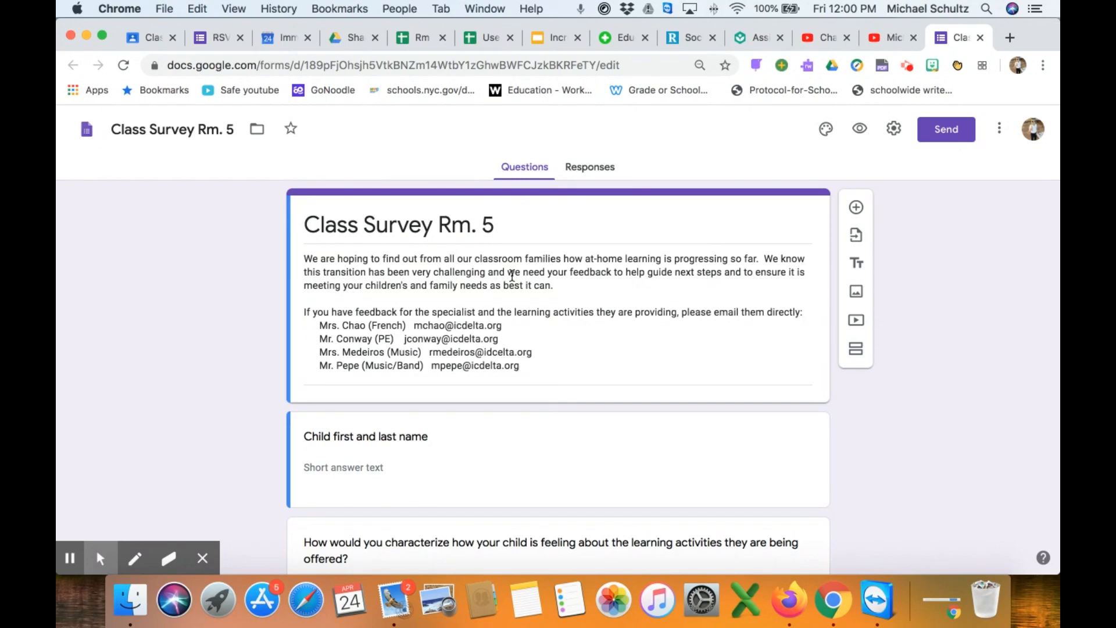
- Try changing the room in the form title to 5A and 6, and restore it to 5
click(517, 226)
click(509, 225)
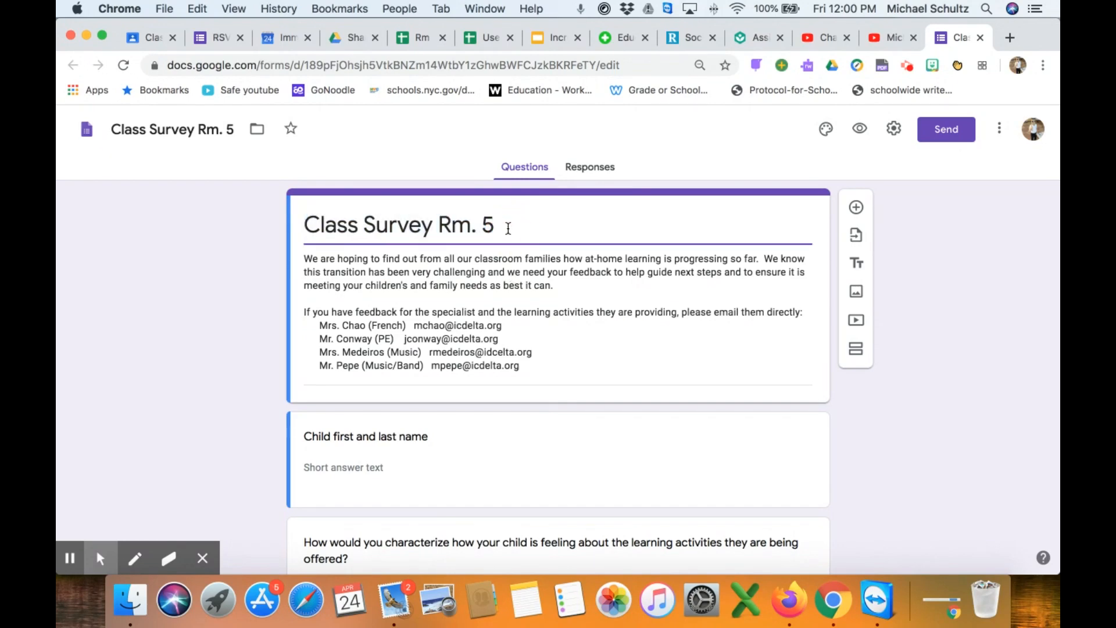
text(A)
drag(510, 228, 481, 228)
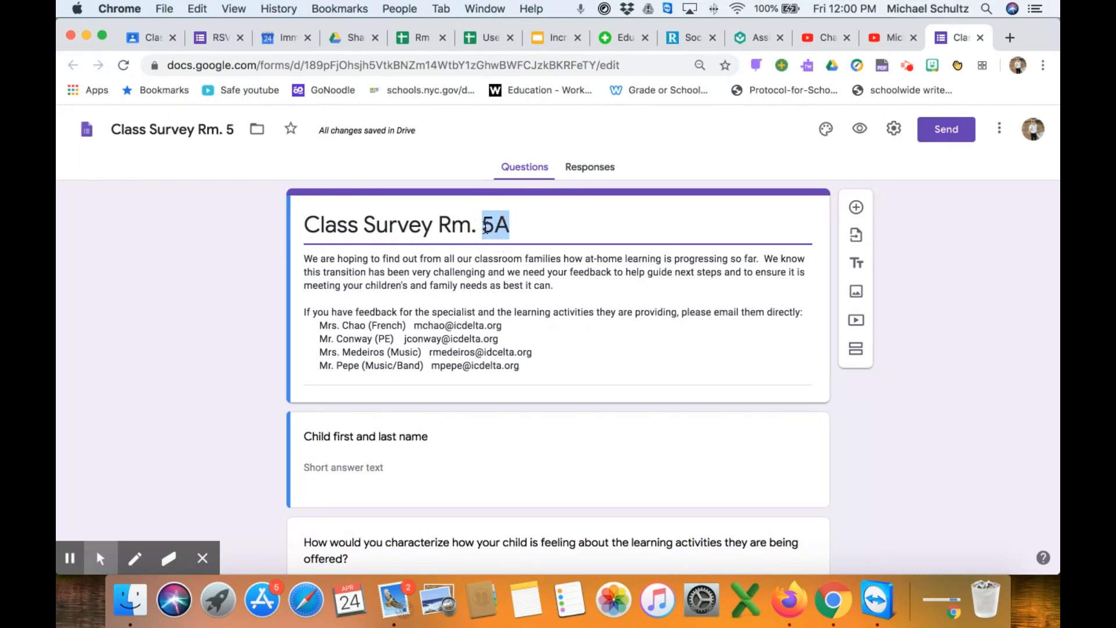
text(6)
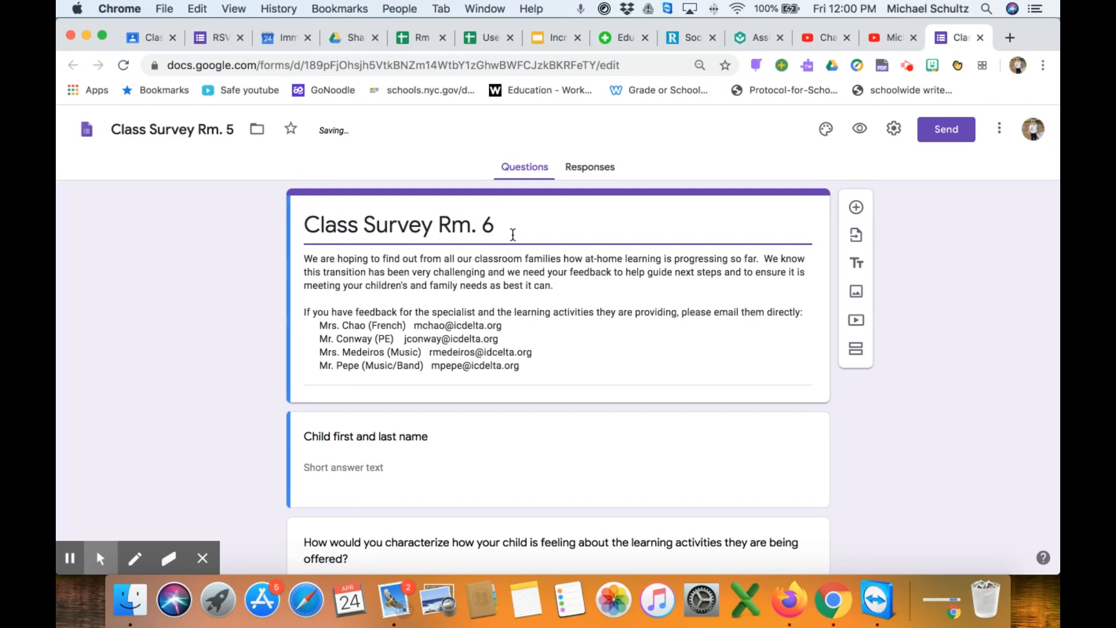
key(BackSpace)
text(5)
- Examine the form's description and its questions down to the one about how often families want a phone call
click(577, 349)
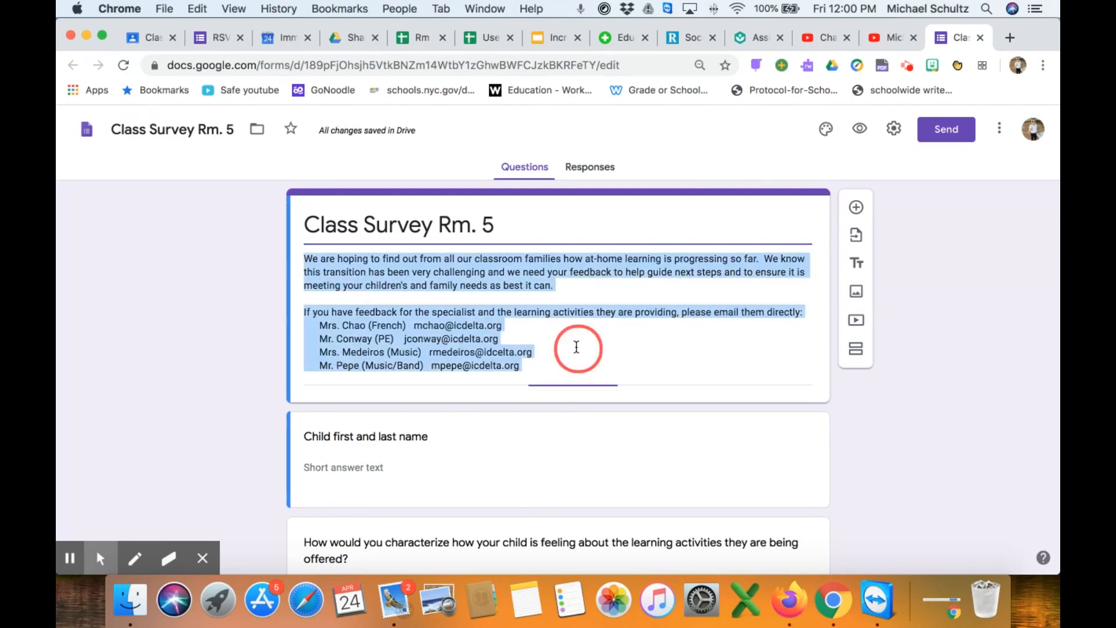
scroll(636, 468, down, 5)
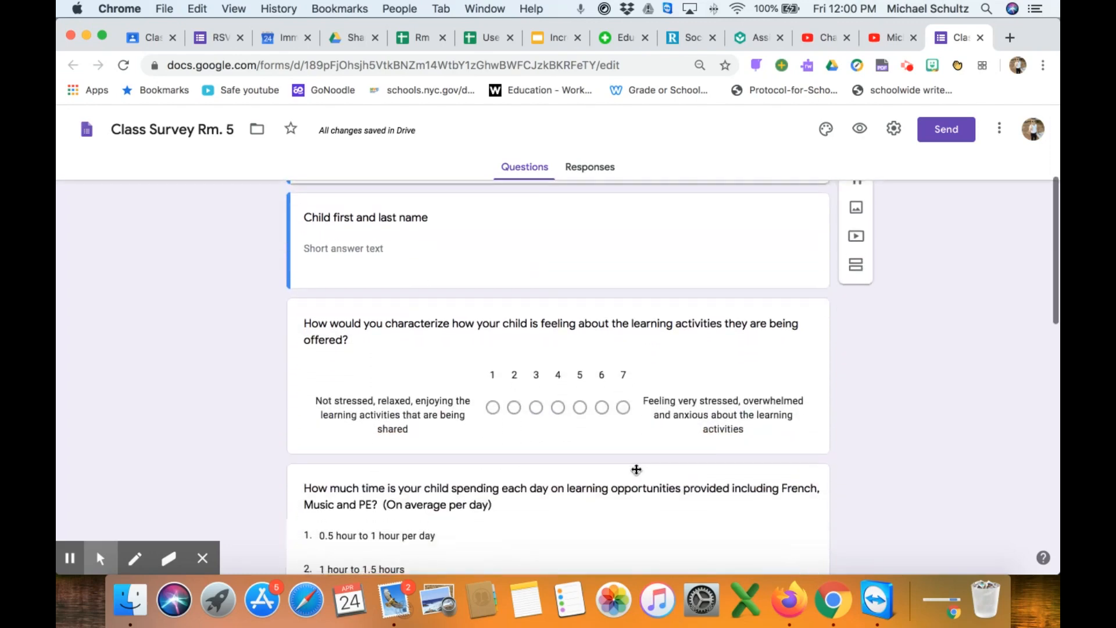
scroll(636, 468, down, 2)
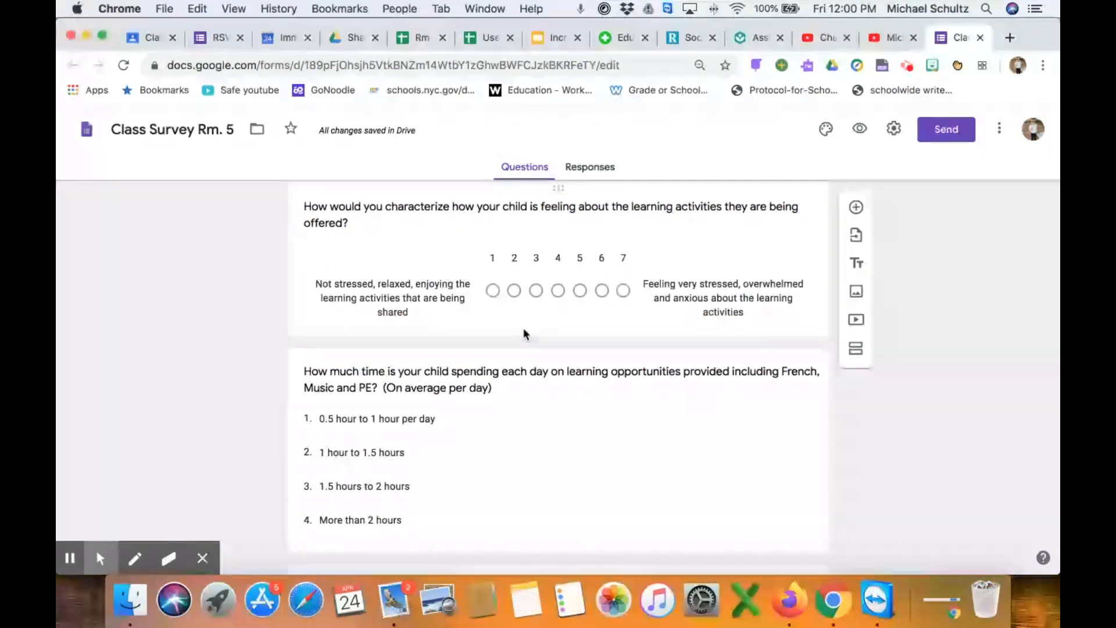
click(518, 368)
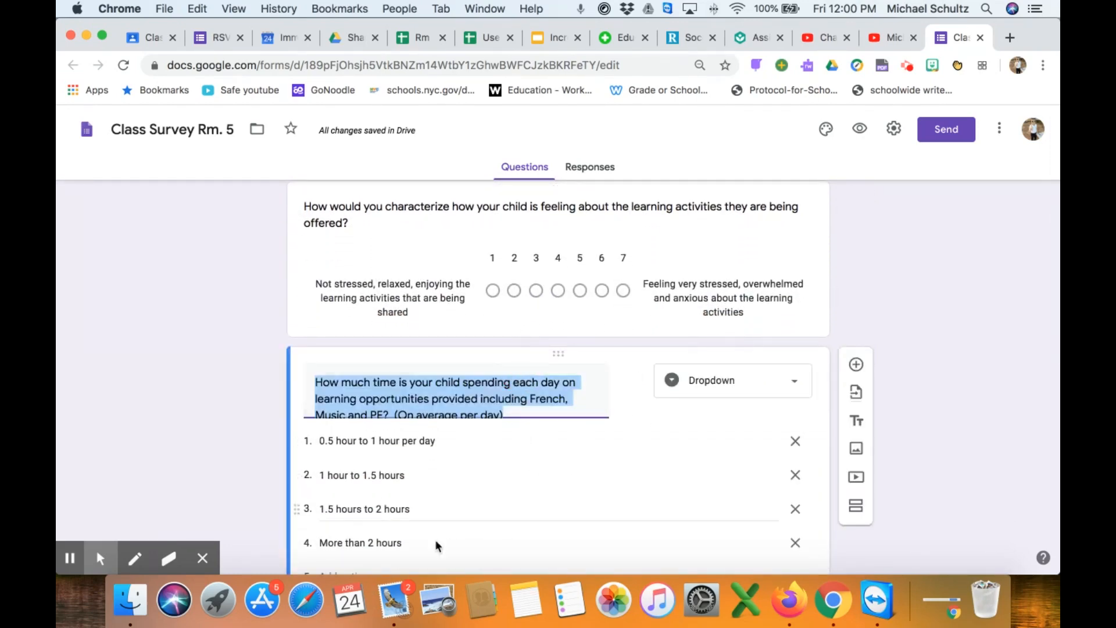
scroll(508, 523, down, 4)
scroll(512, 518, up, 3)
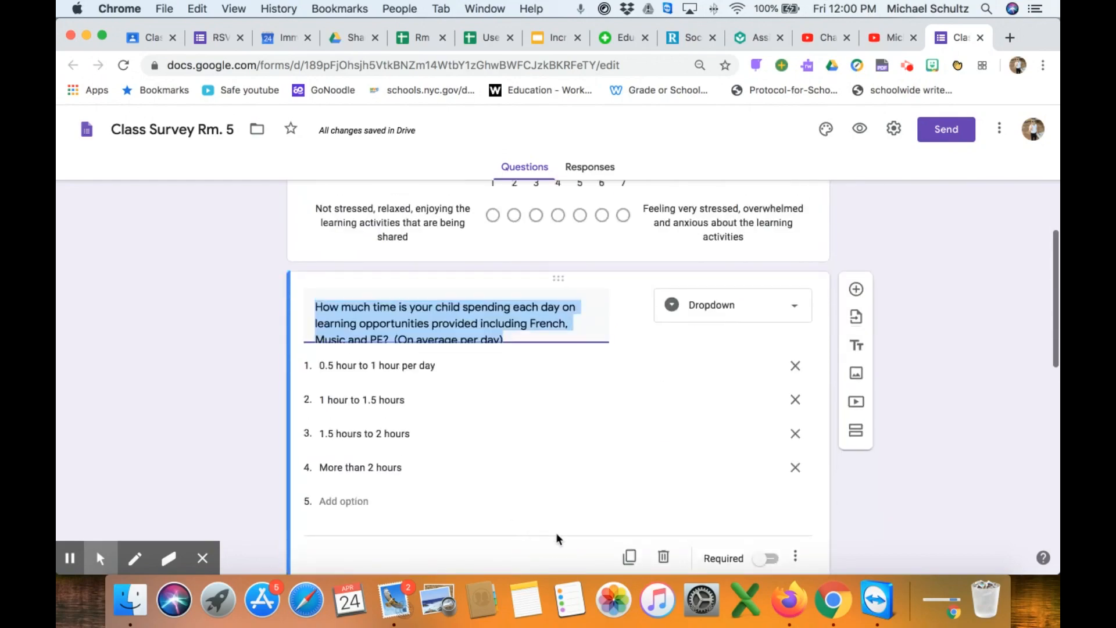
scroll(556, 533, down, 4)
scroll(556, 532, down, 6)
scroll(556, 533, up, 3)
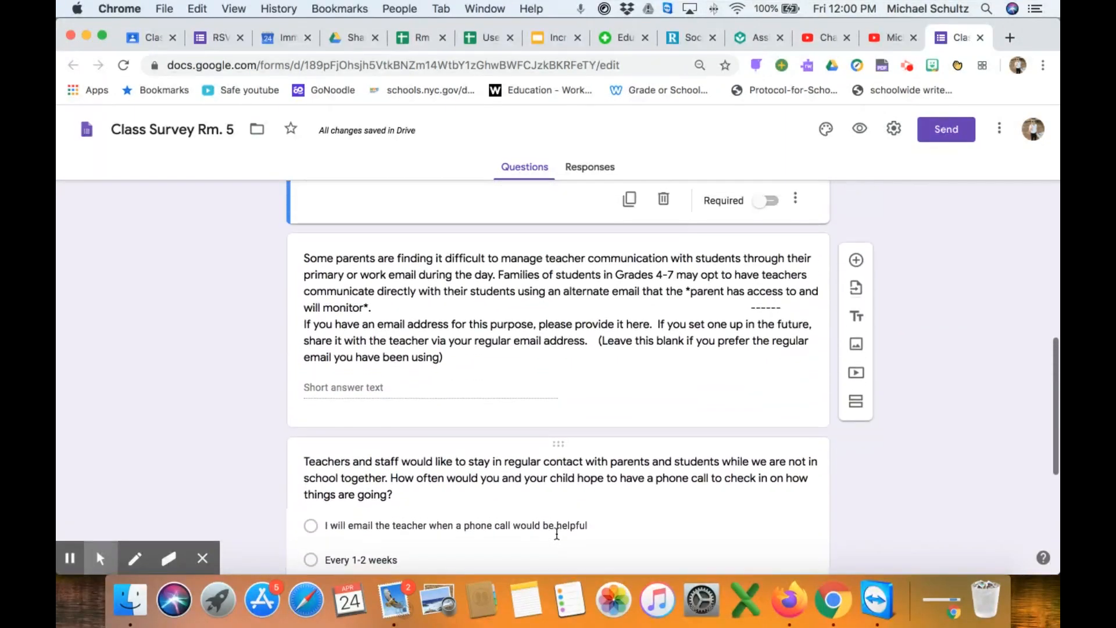
scroll(556, 533, down, 3)
scroll(557, 523, down, 1)
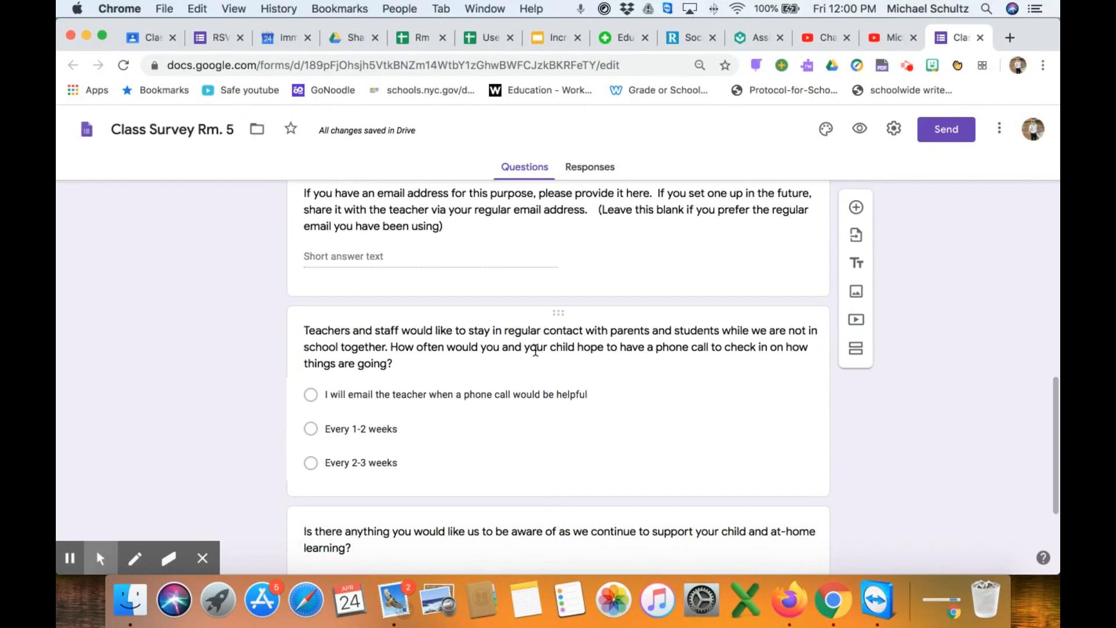
- Add a multiple-choice question below the phone-call question, worded "How well is your wifi working?"
click(536, 349)
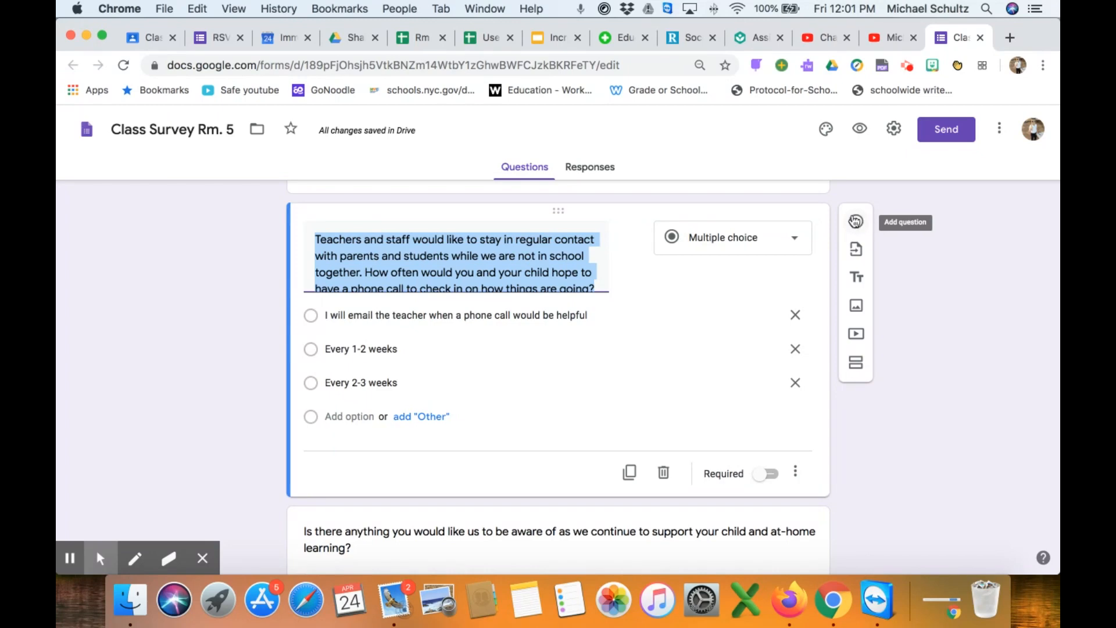
click(856, 224)
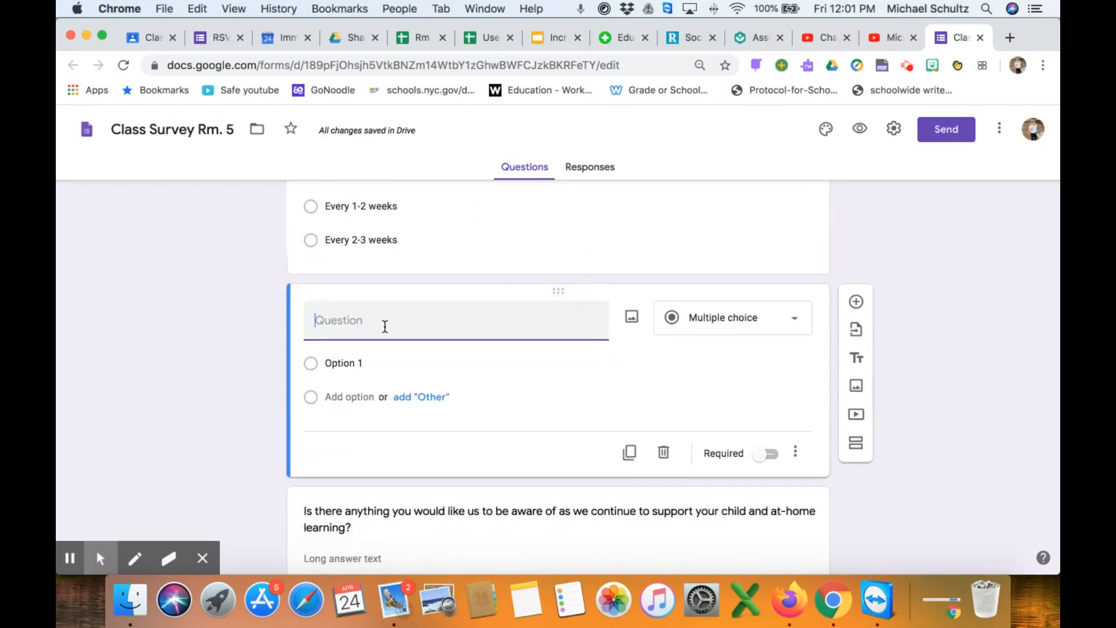
text(How well is your)
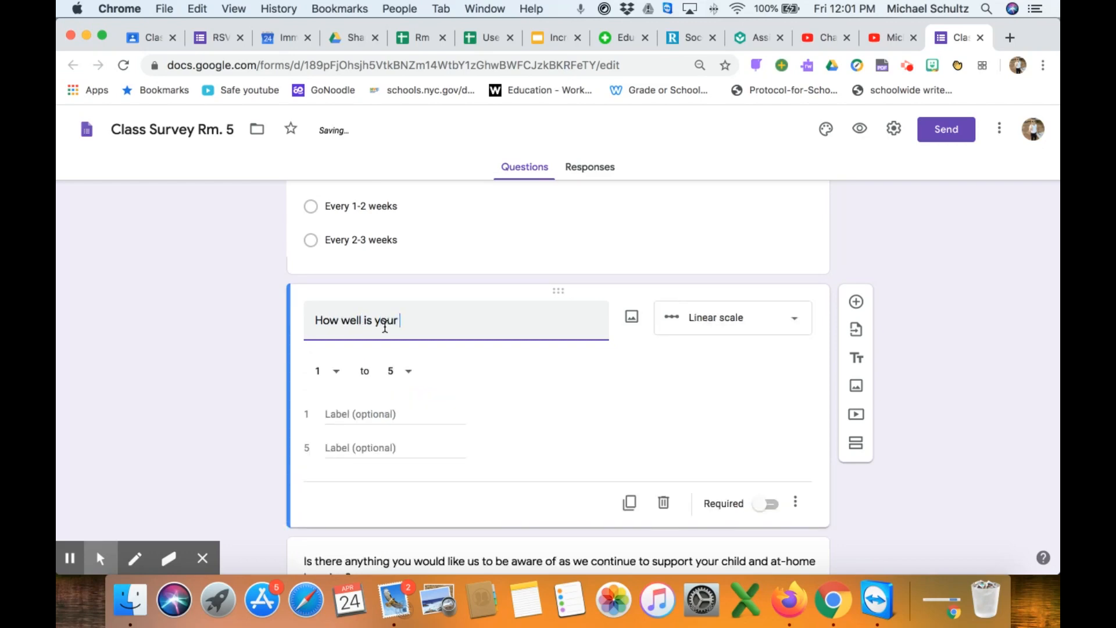
text( wifi working?)
click(788, 329)
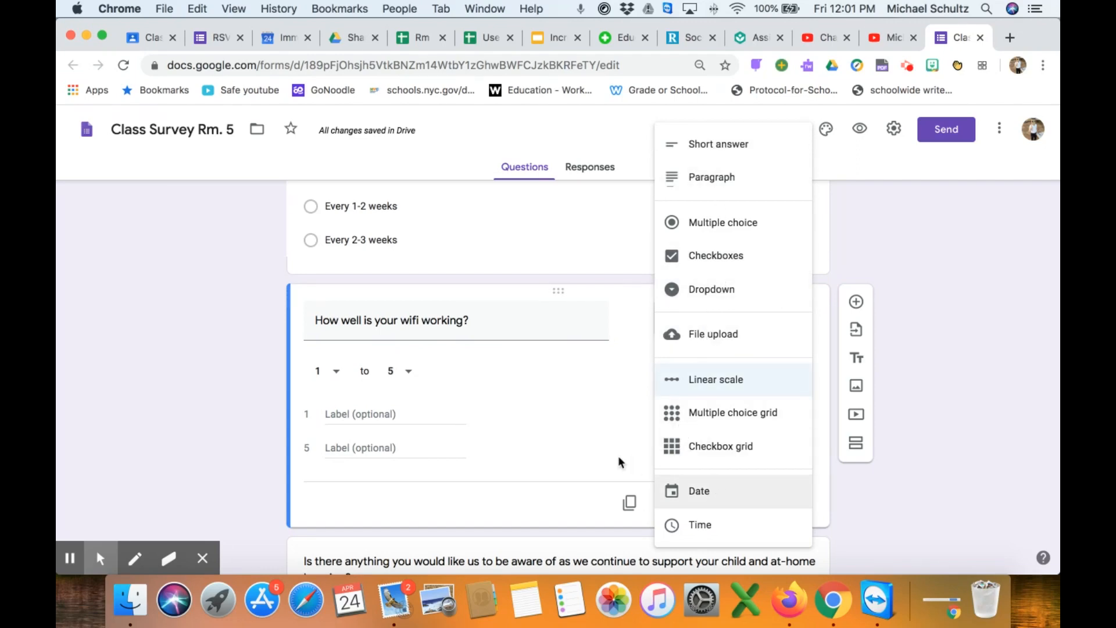
click(716, 231)
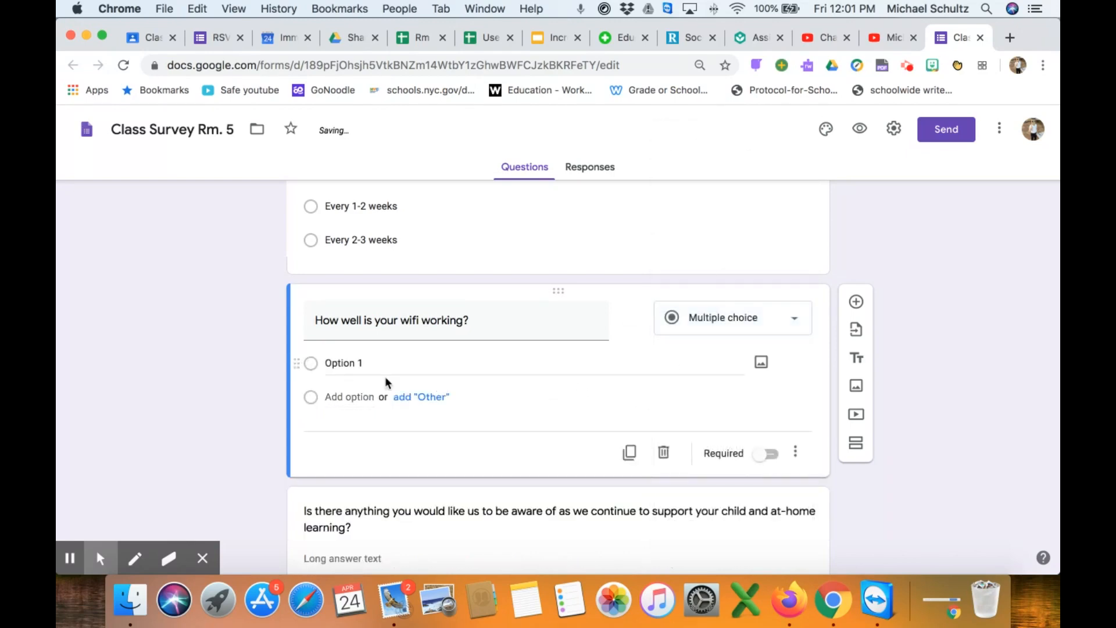
- Give the wifi question four answer options: "Really Well", "Good", "Okay" and "Not Good"
click(340, 363)
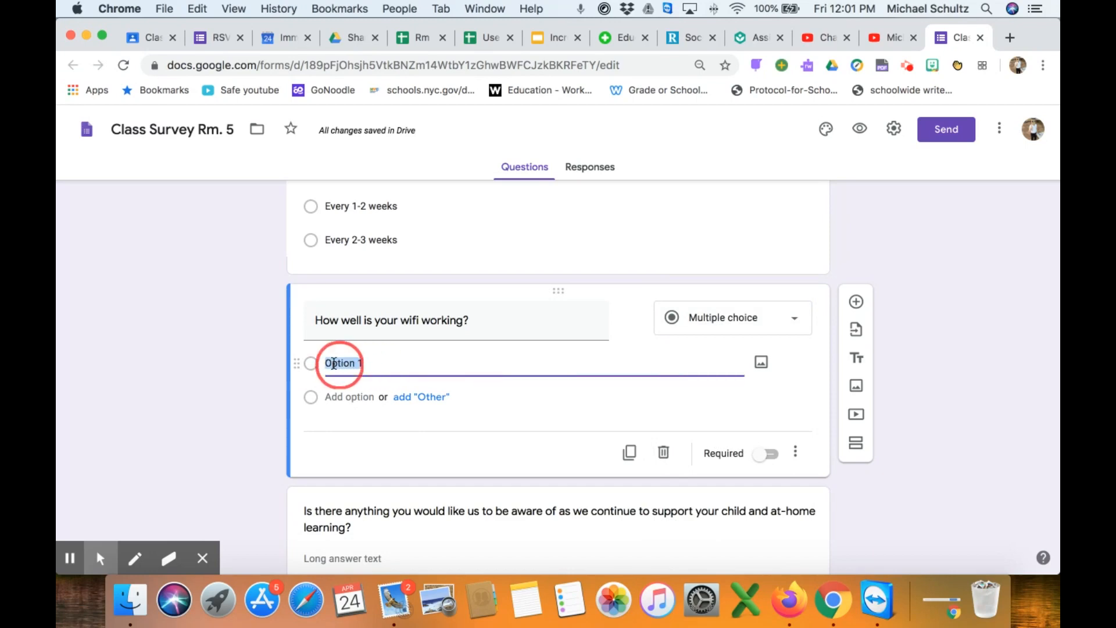
text(Really )
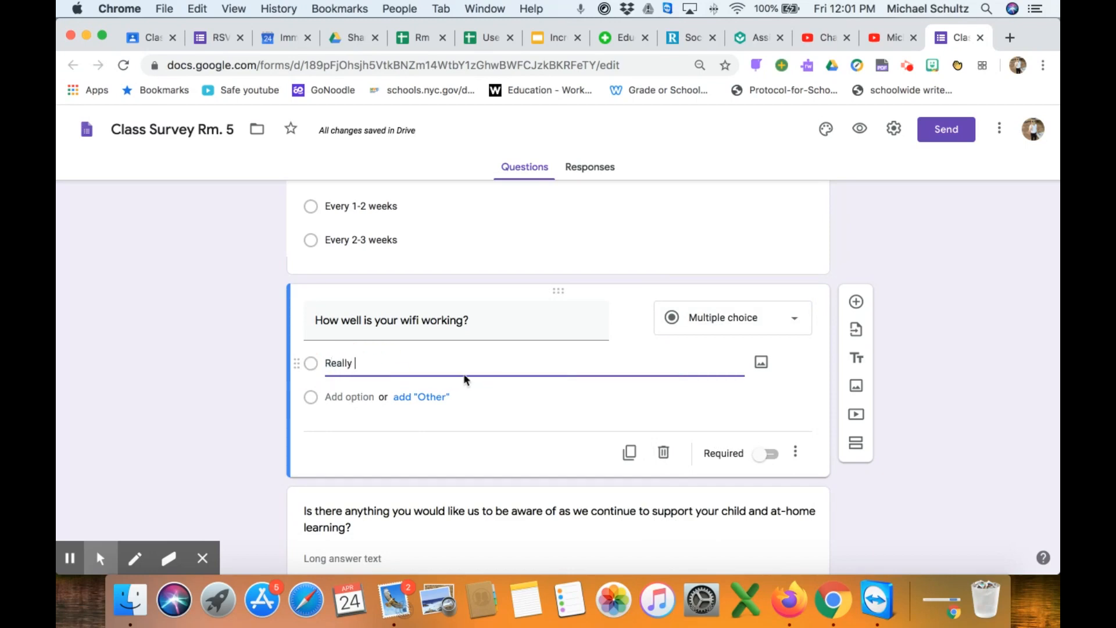
text(Well)
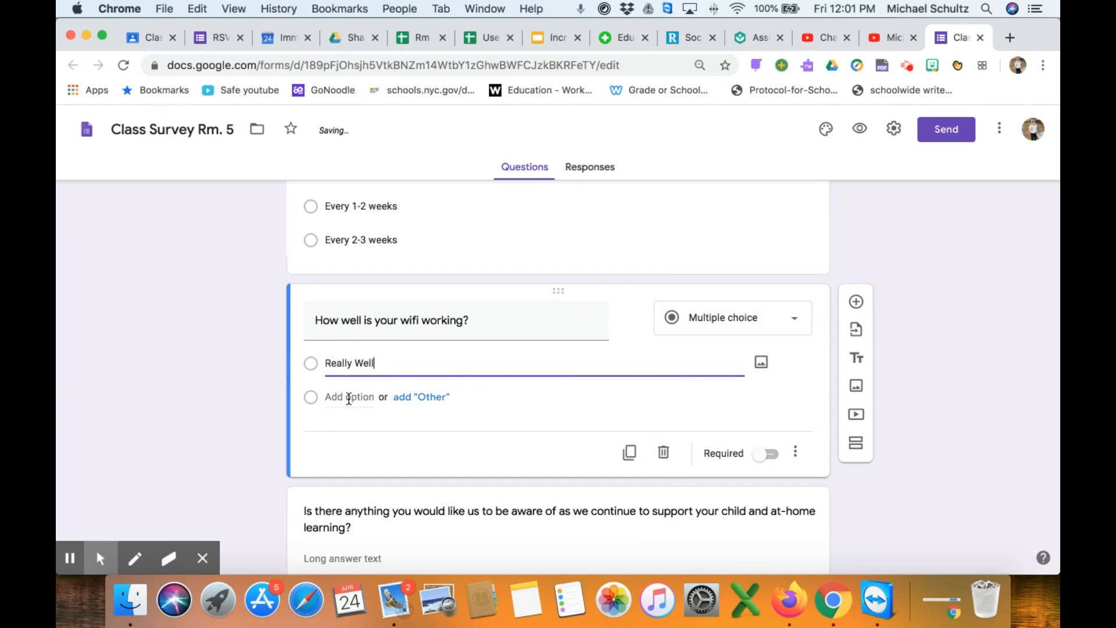
click(349, 397)
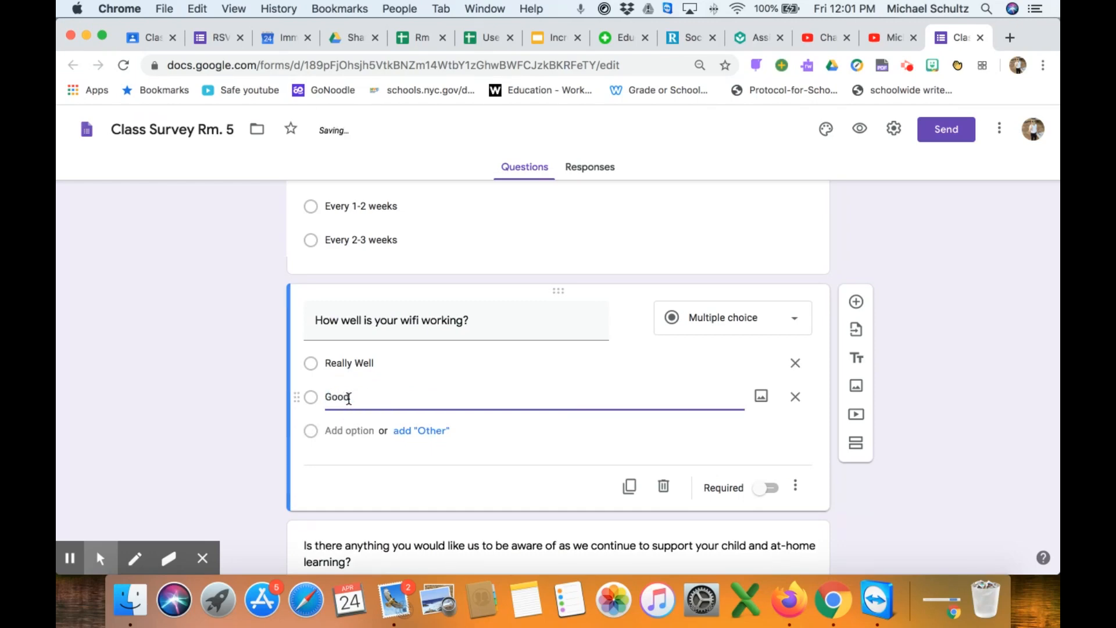
click(350, 431)
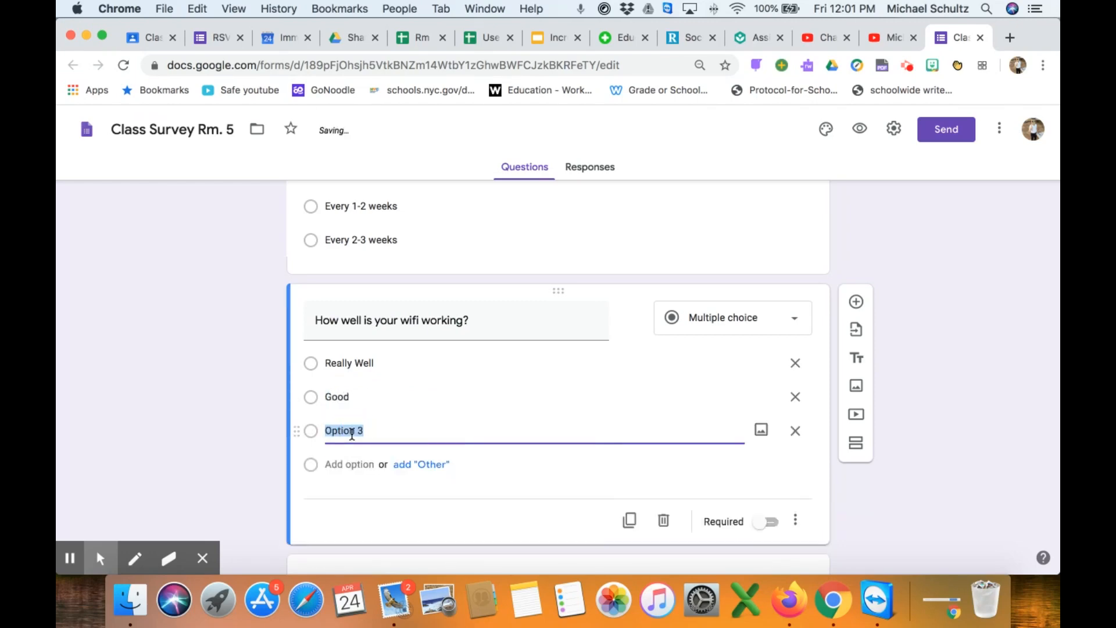
text(Okay)
click(350, 465)
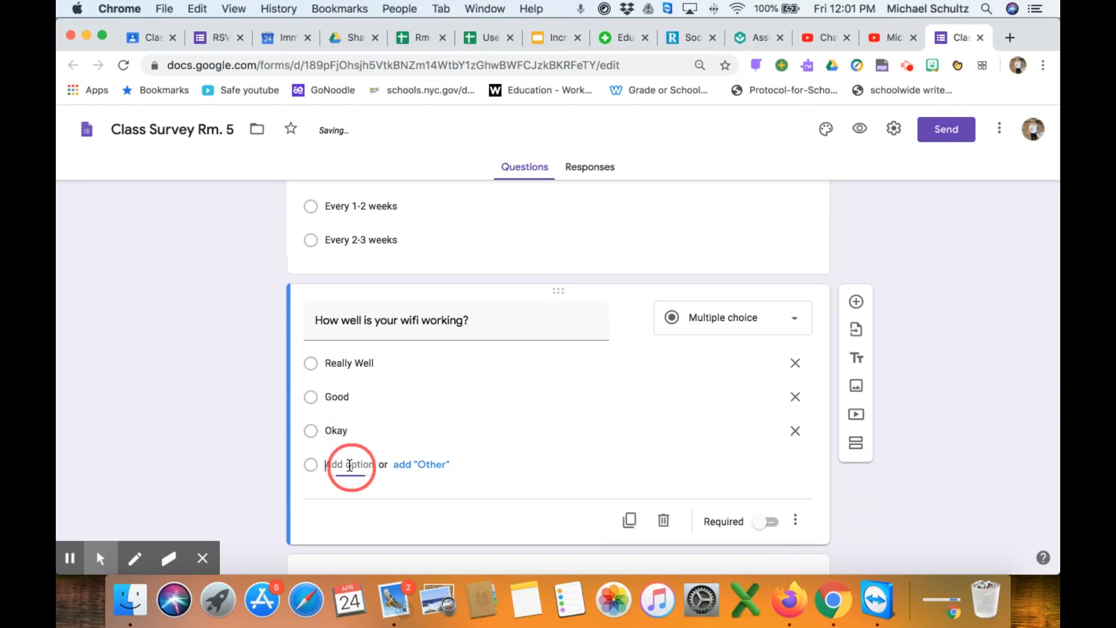
text(Not Goo)
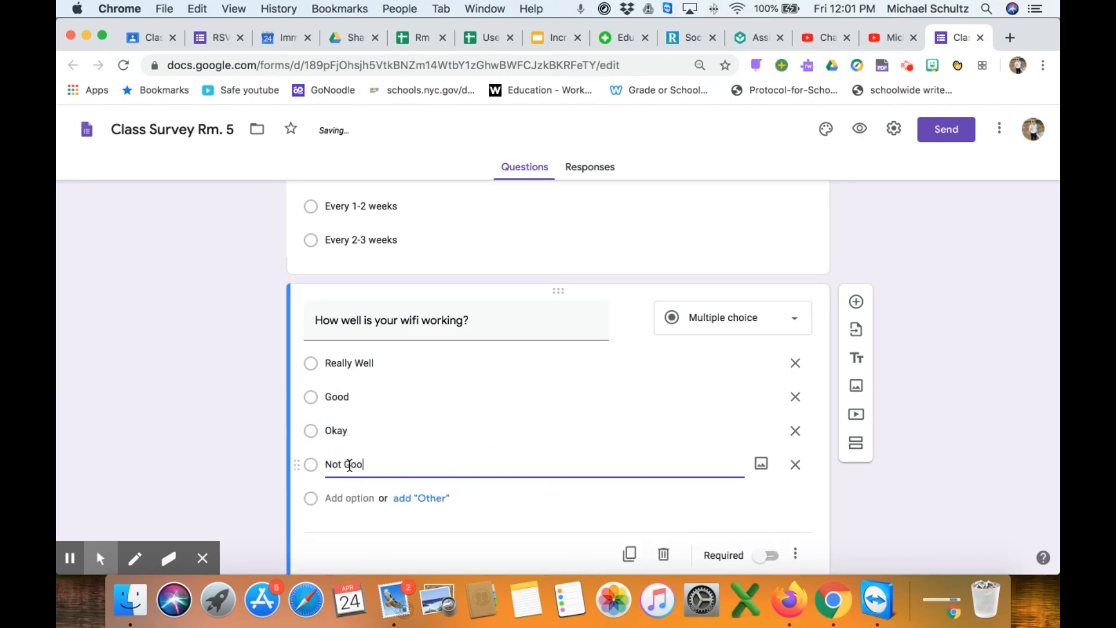
text(d)
- Duplicate the wifi question and reword the copy as "How well is your laptop working?"
scroll(445, 419, down, 2)
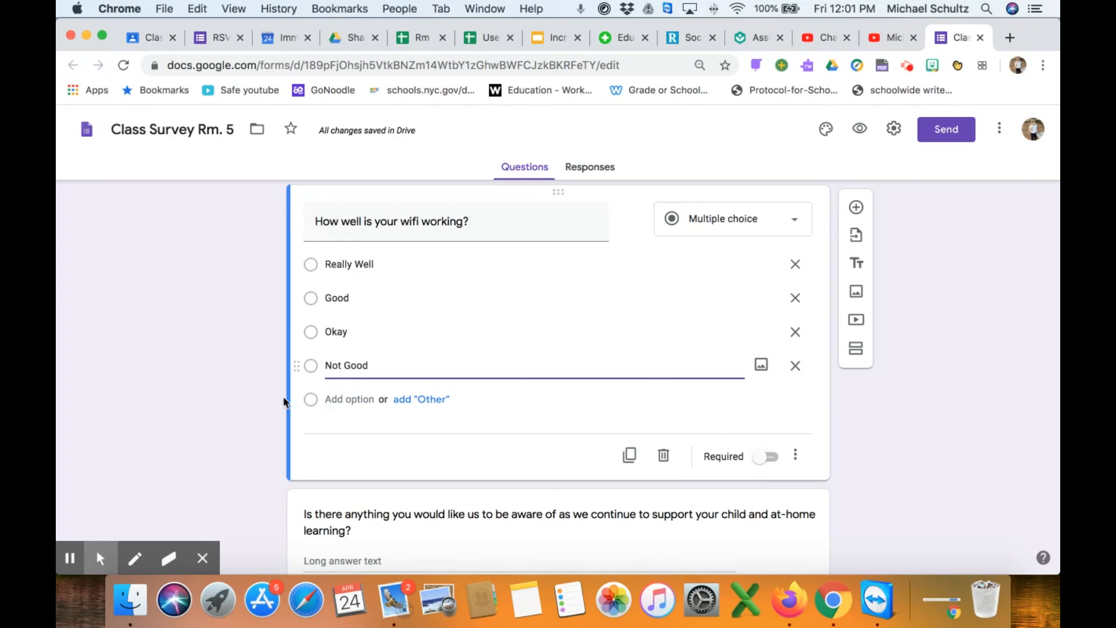
scroll(833, 517, down, 2)
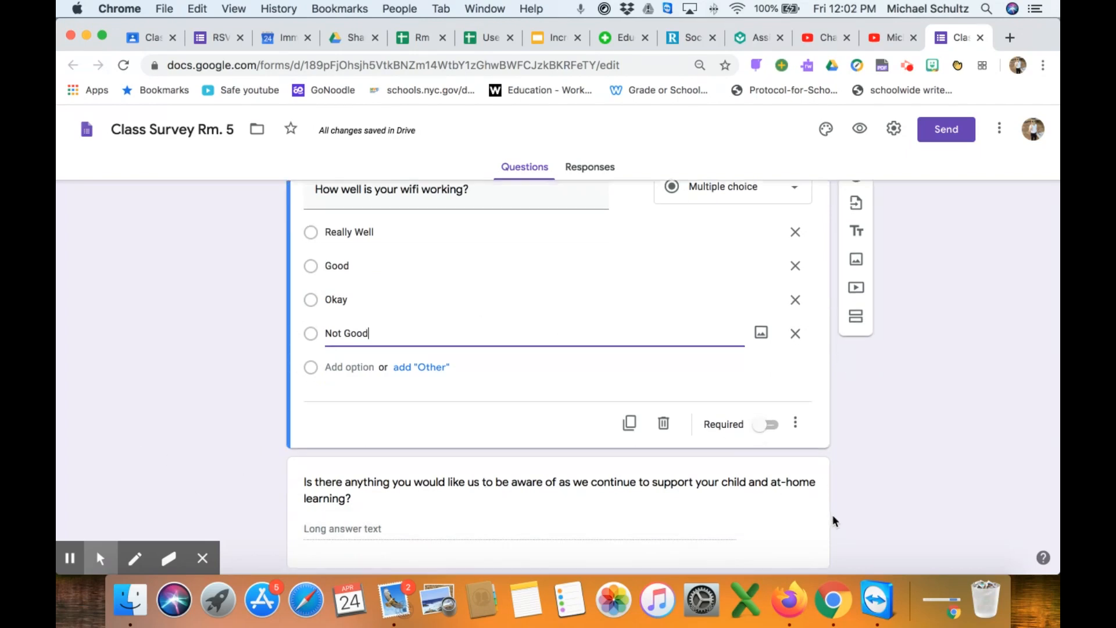
scroll(839, 514, up, 3)
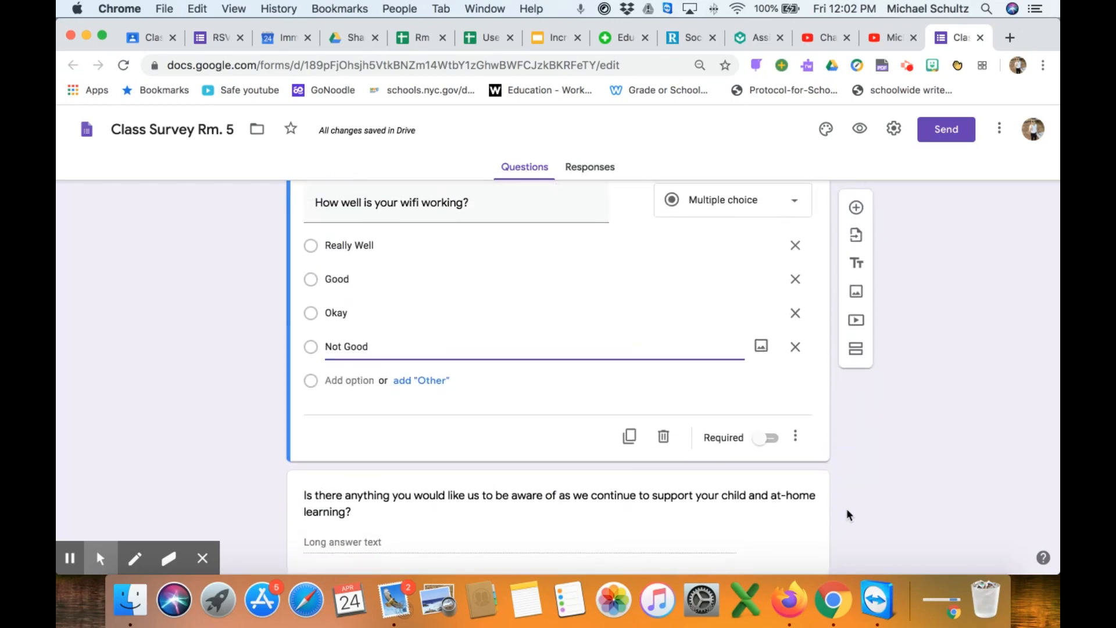
click(631, 439)
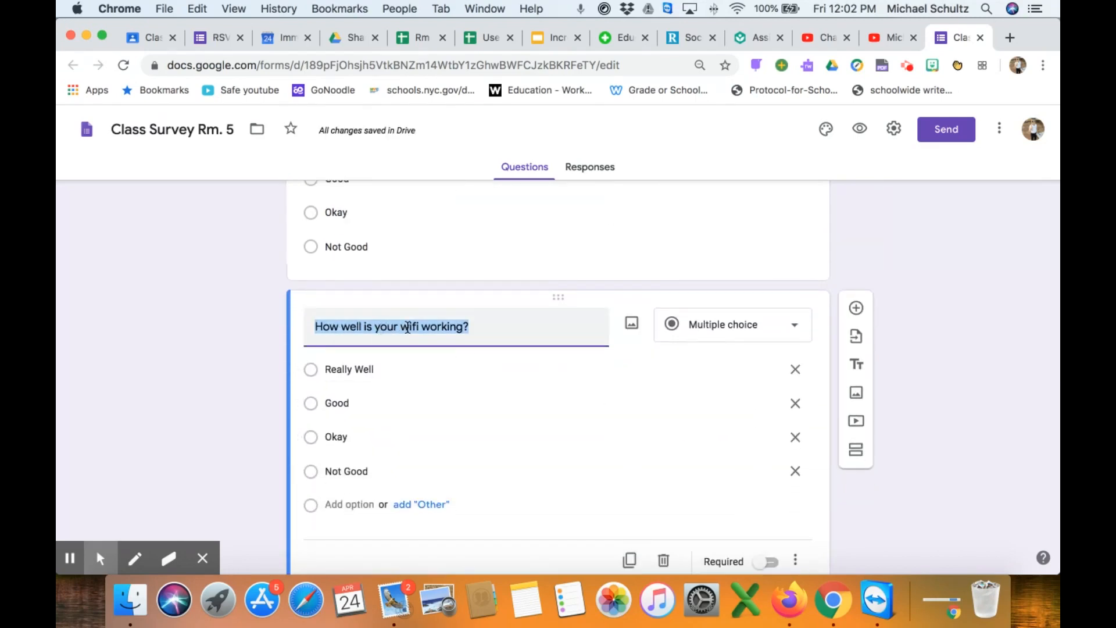
double_click(408, 327)
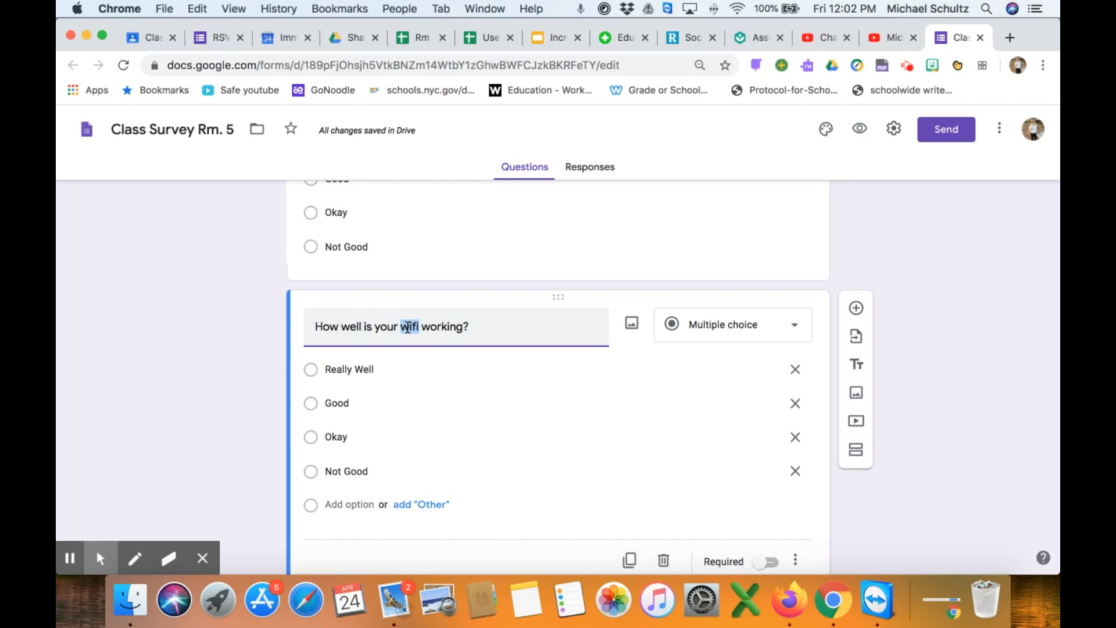
text(laptop)
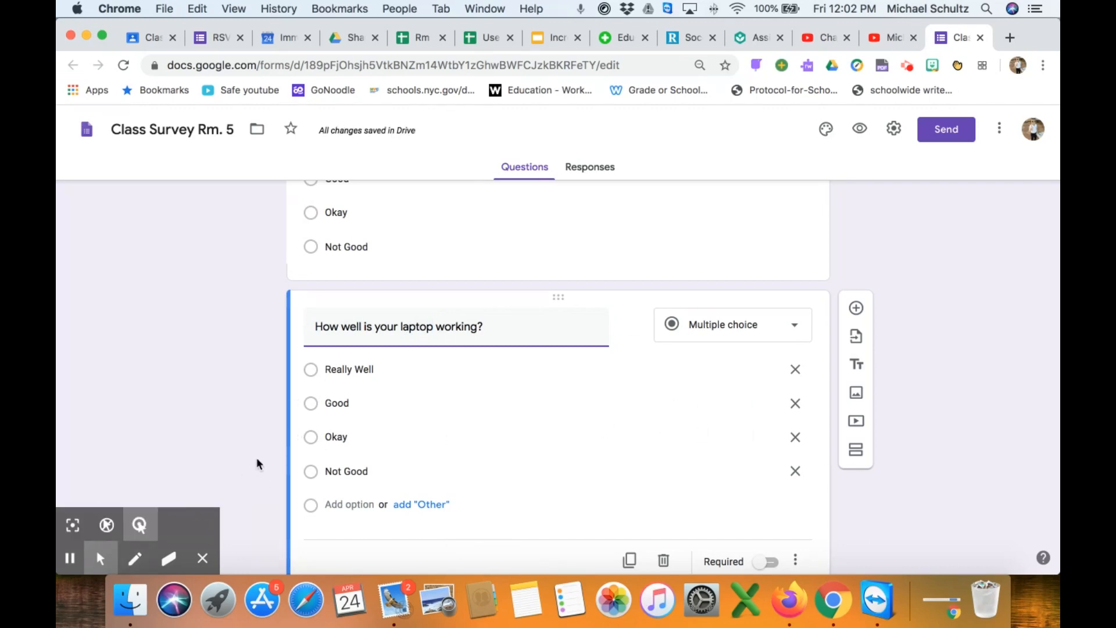
- Delete both the wifi question and the laptop question from the form
scroll(266, 452, down, 2)
scroll(269, 452, down, 2)
scroll(273, 454, up, 3)
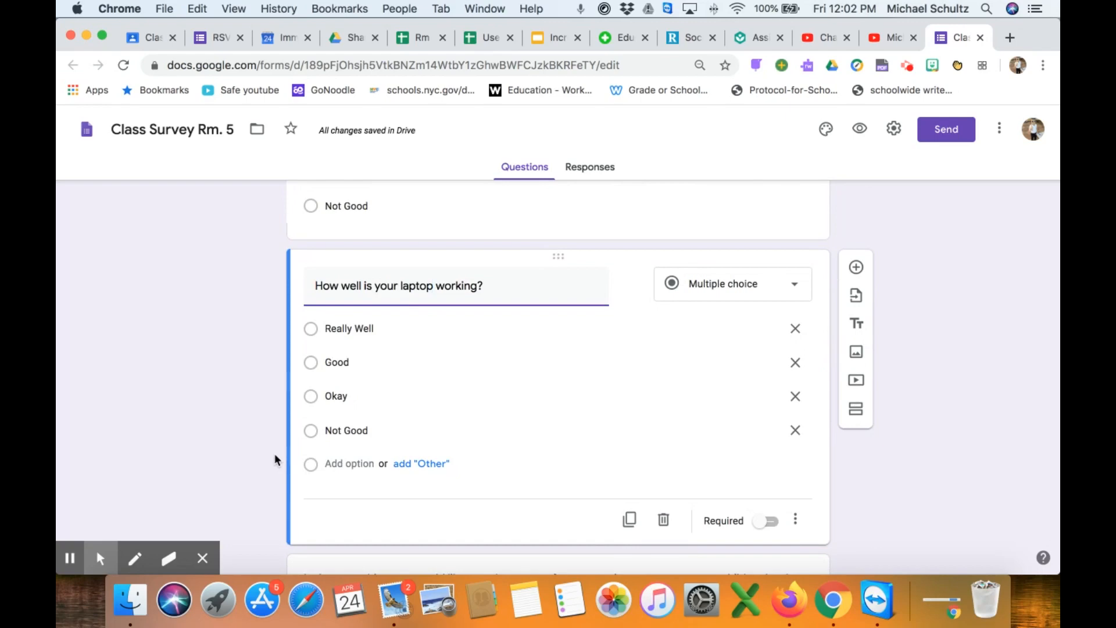
scroll(292, 463, down, 4)
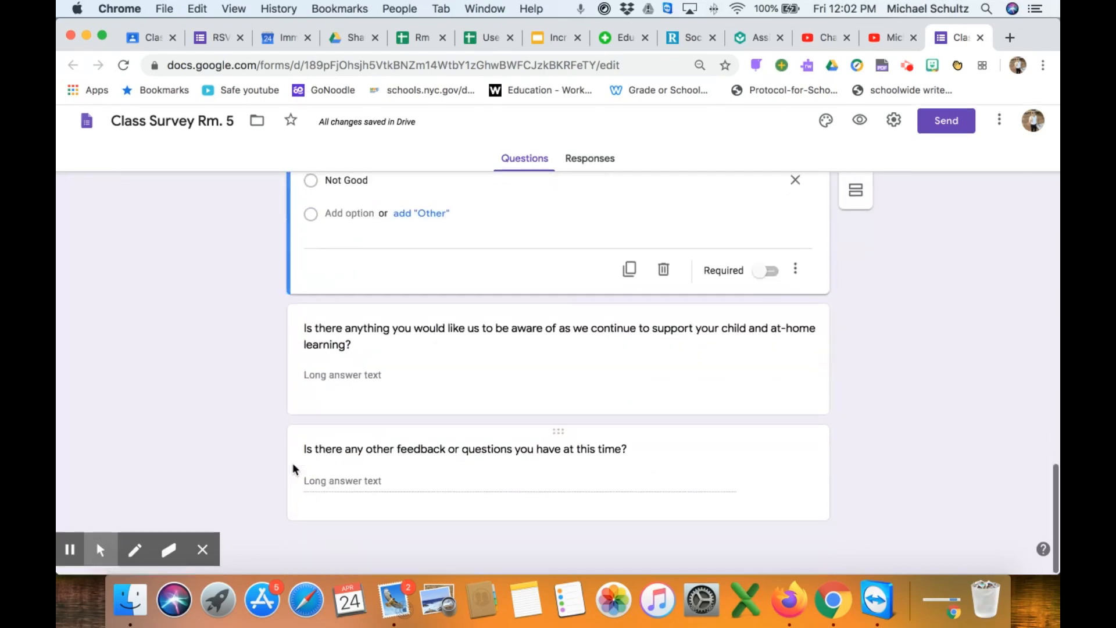
scroll(292, 462, up, 3)
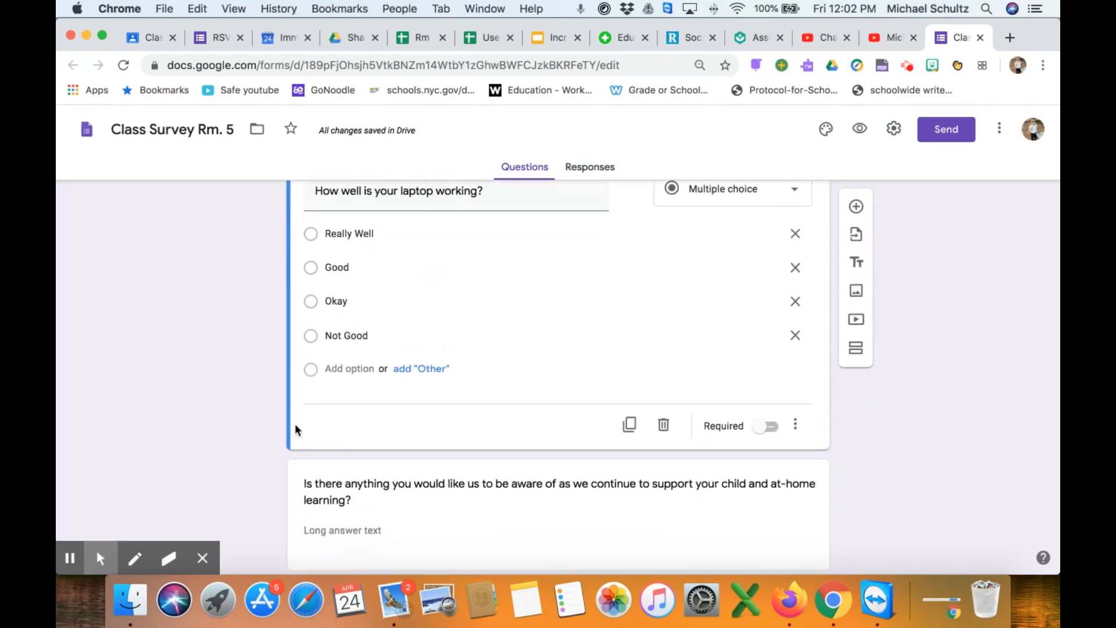
scroll(295, 423, up, 4)
click(621, 326)
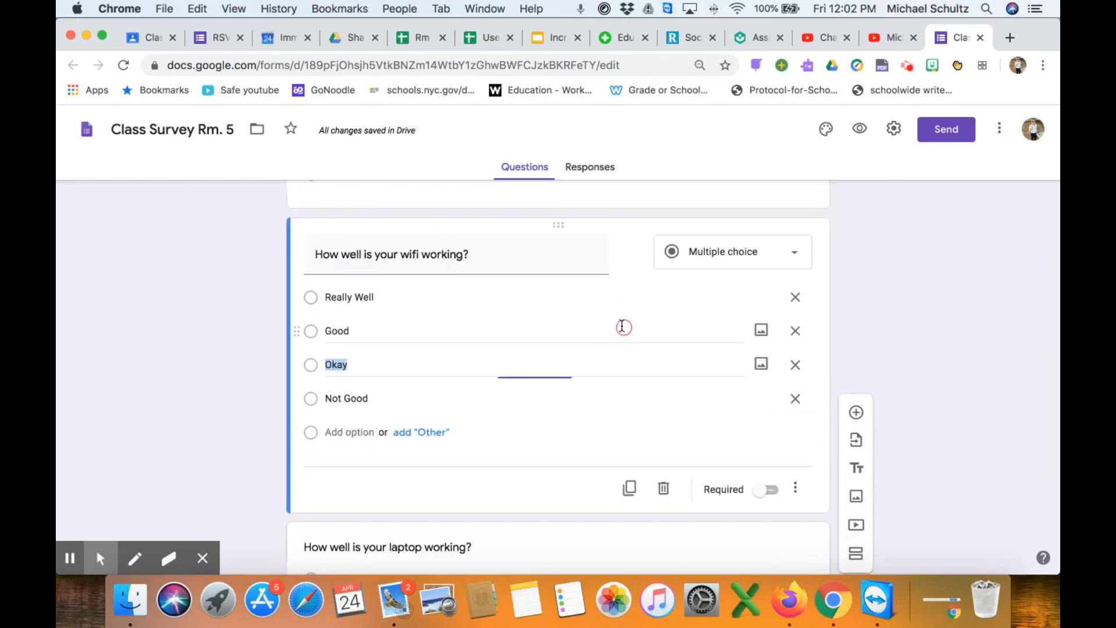
click(661, 487)
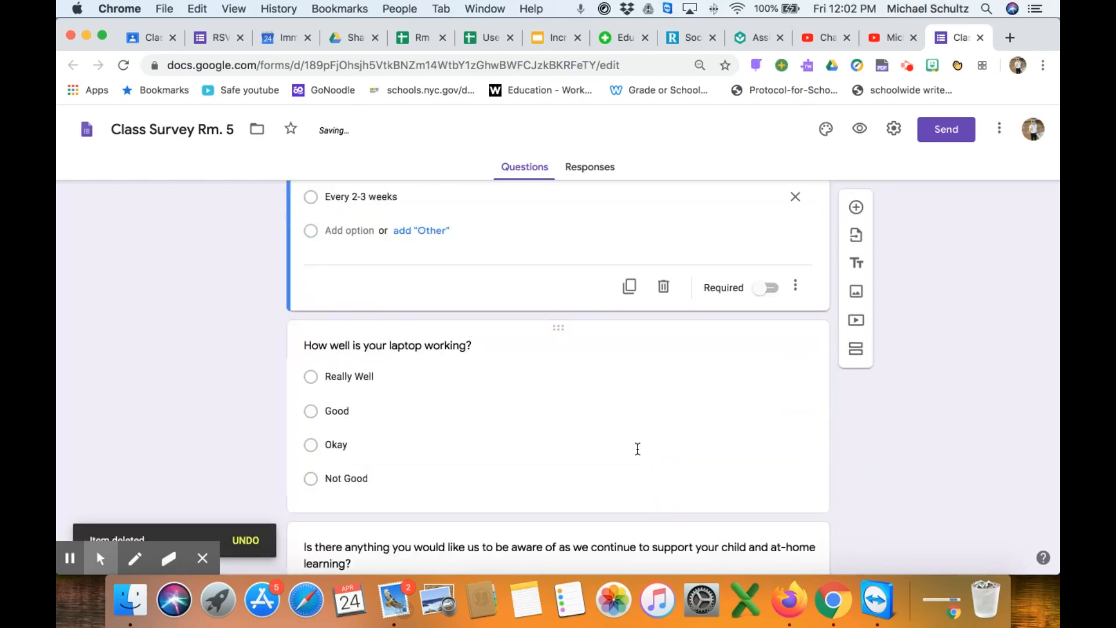
click(638, 449)
click(663, 488)
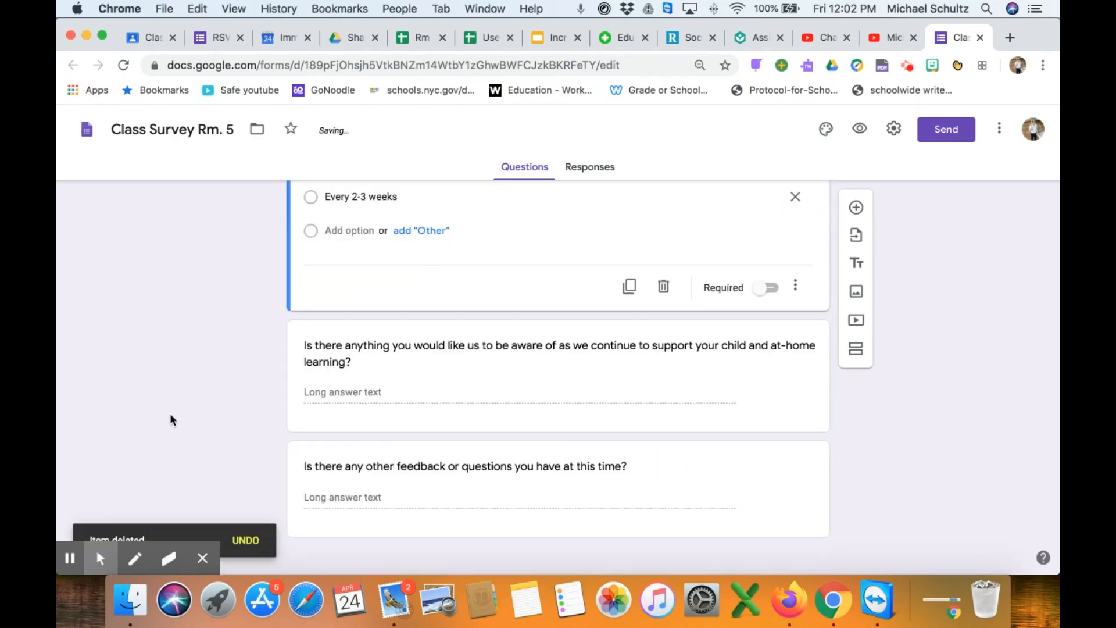
- Generate a shortened link for sending the form, copy it, and close the sending options
scroll(171, 409, up, 15)
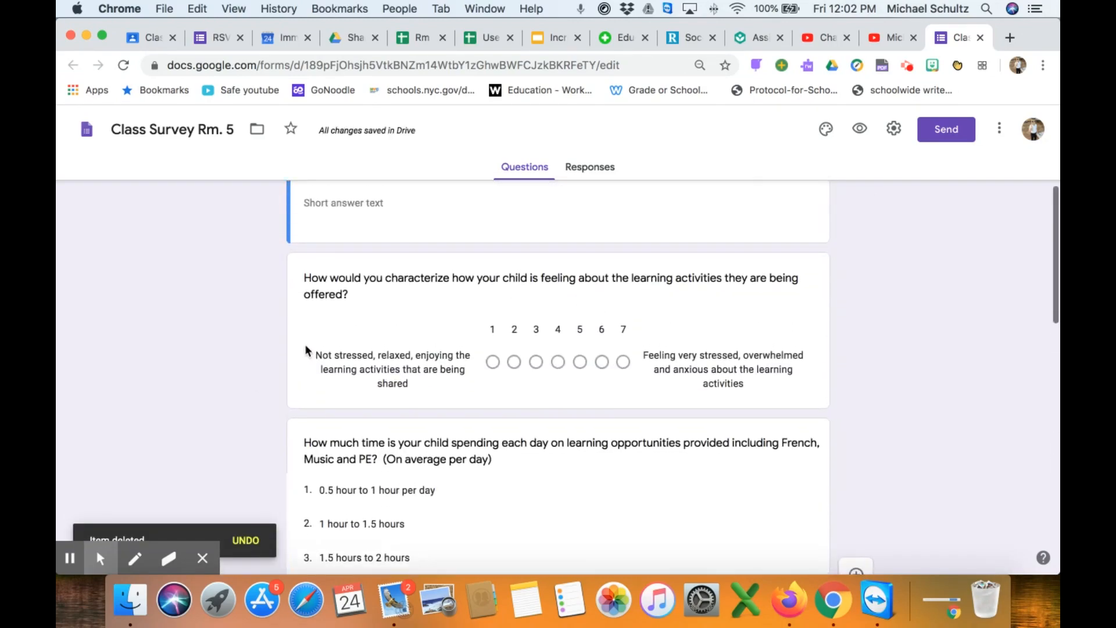
scroll(308, 351, up, 5)
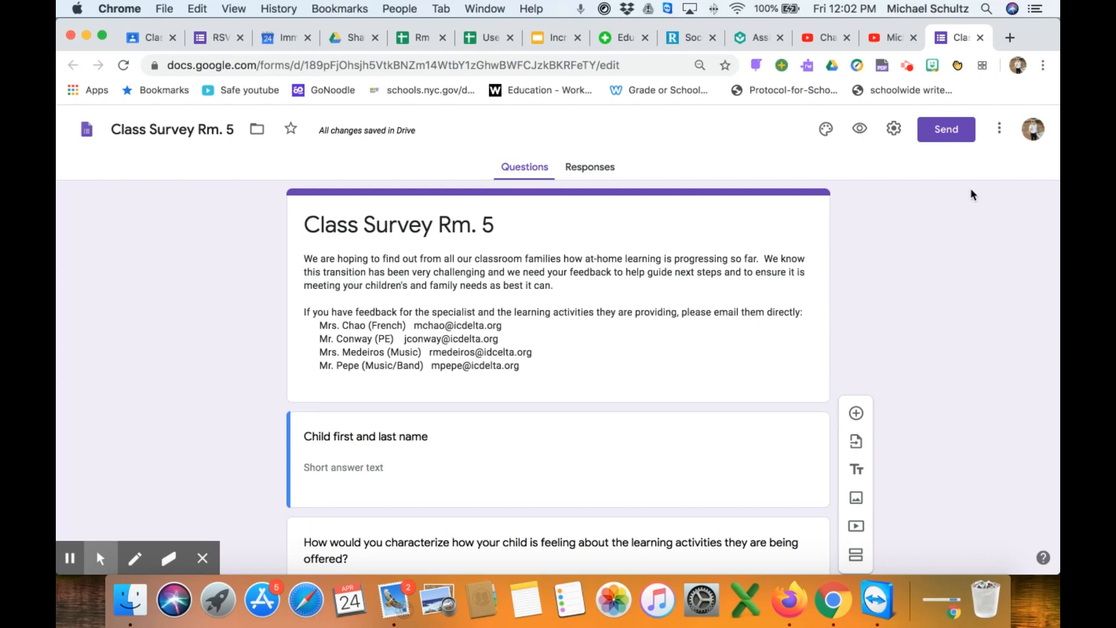
click(946, 129)
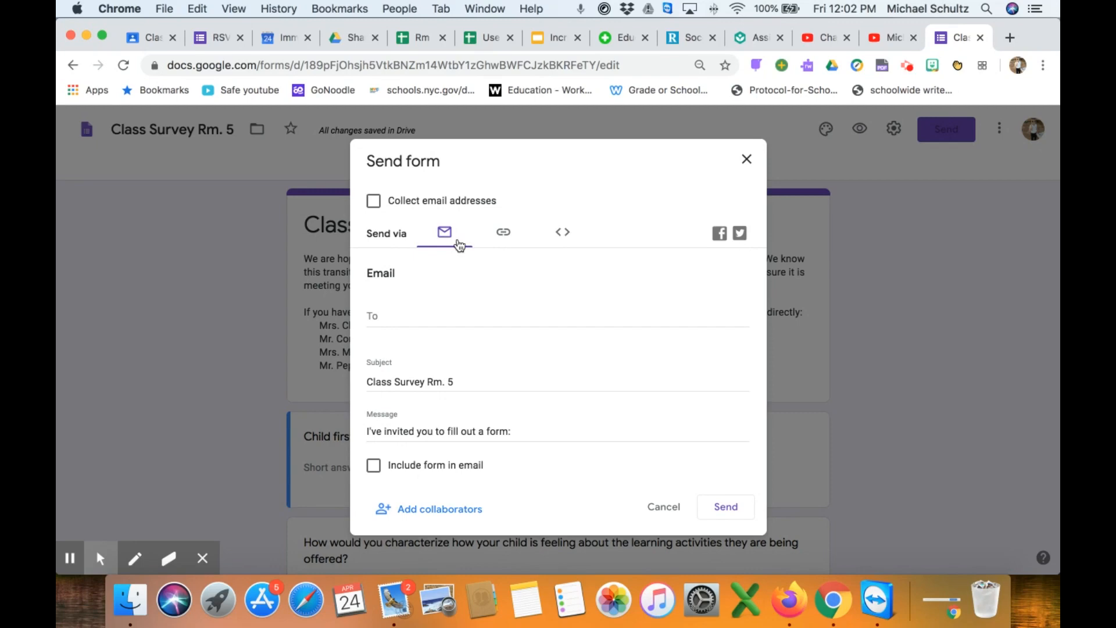
click(505, 234)
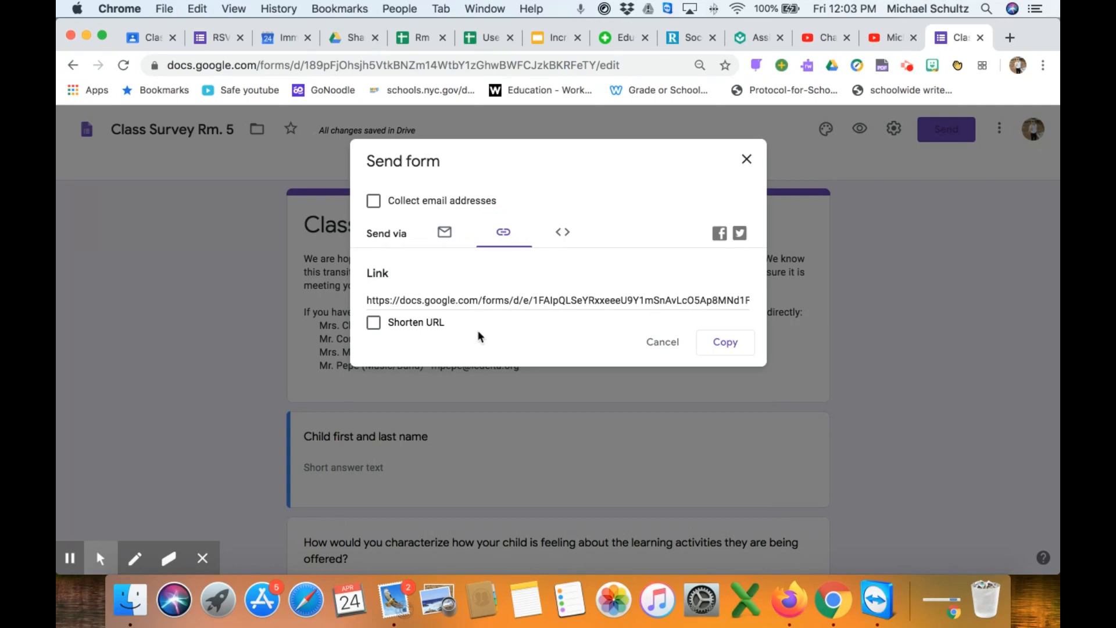
click(375, 327)
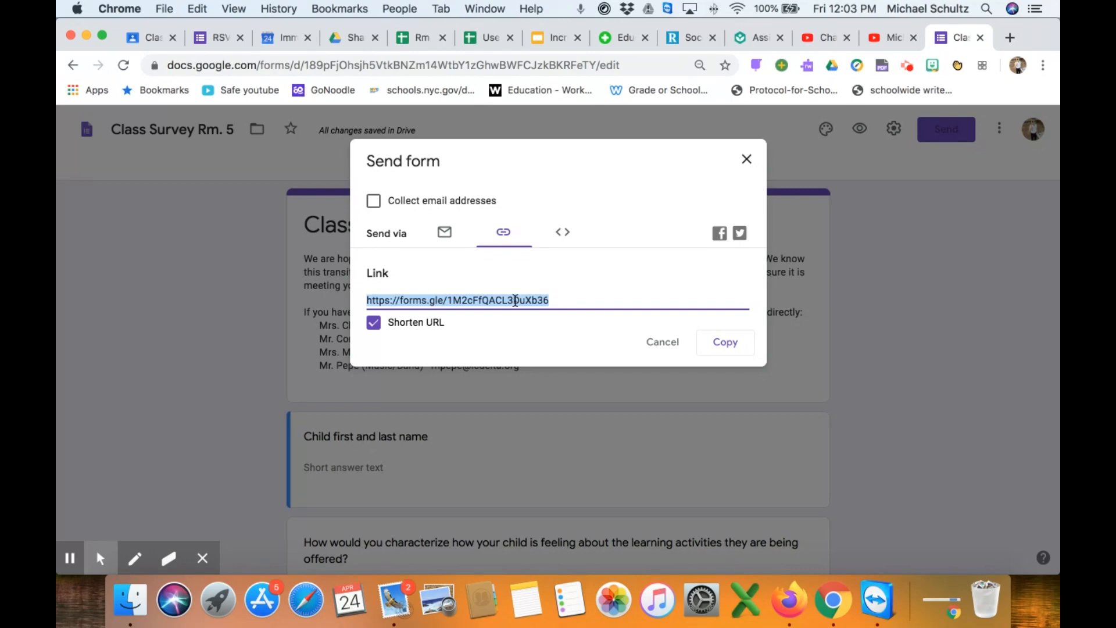
click(714, 345)
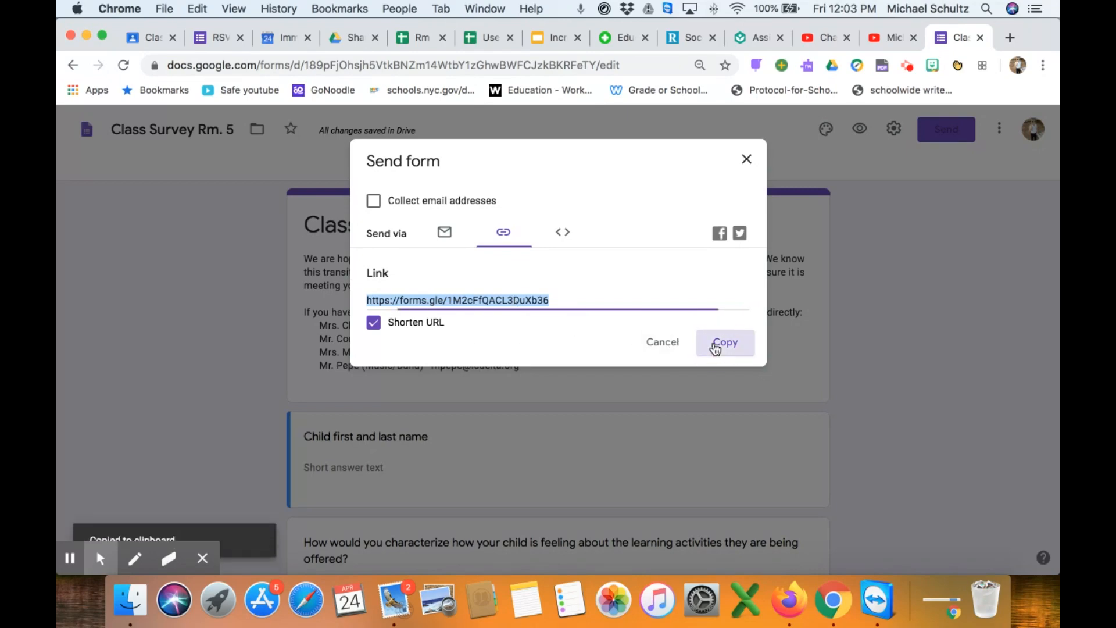
click(746, 159)
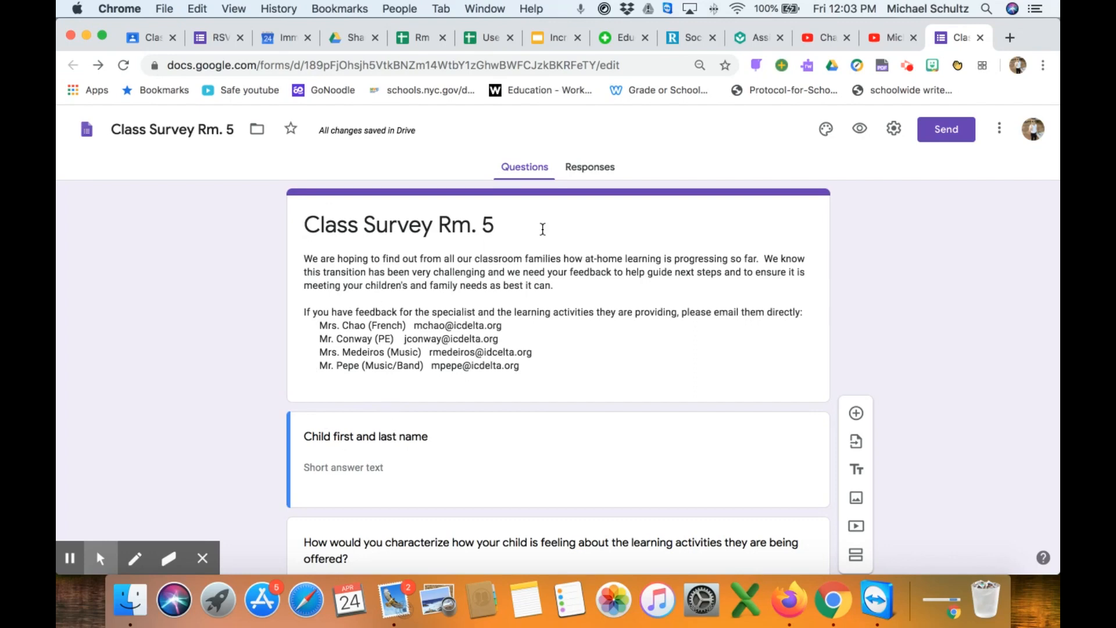
- Check the form's collected responses and return to its questions
click(588, 166)
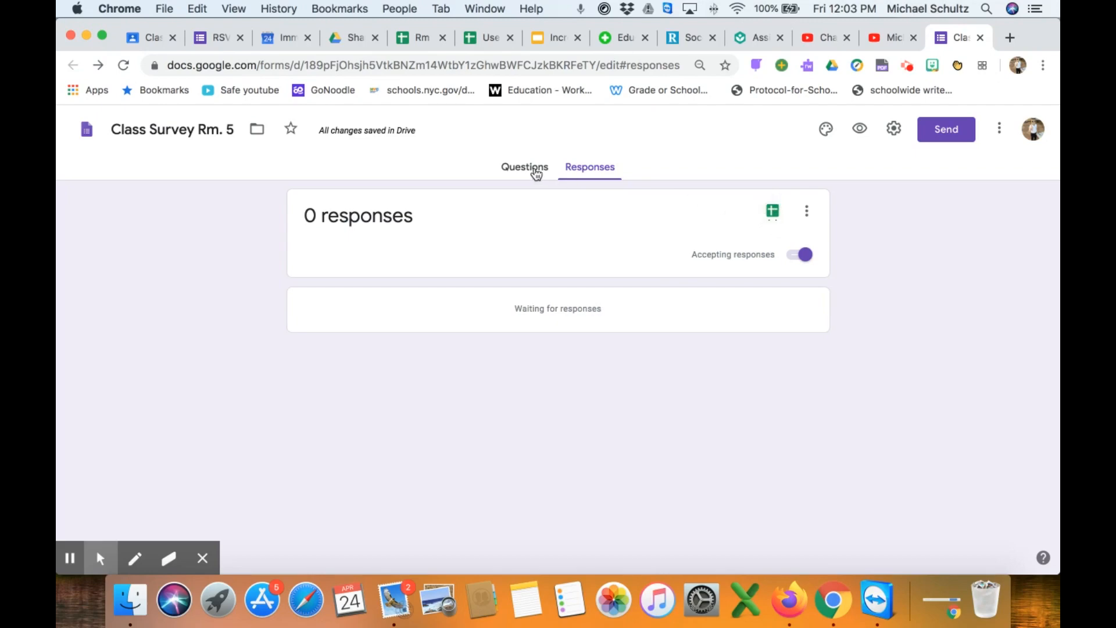
click(511, 168)
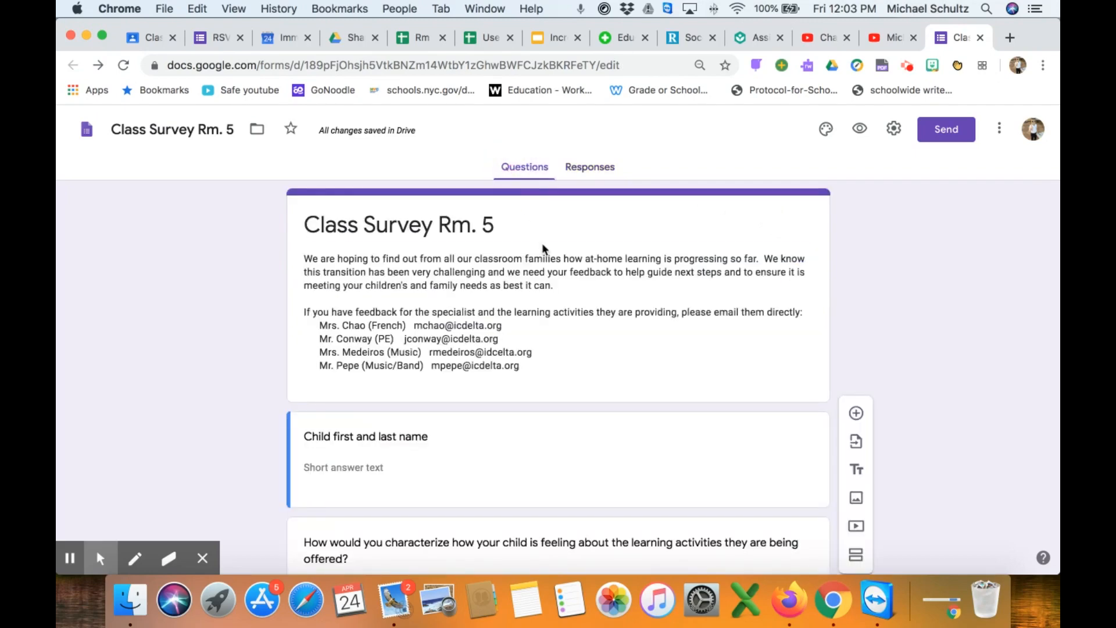